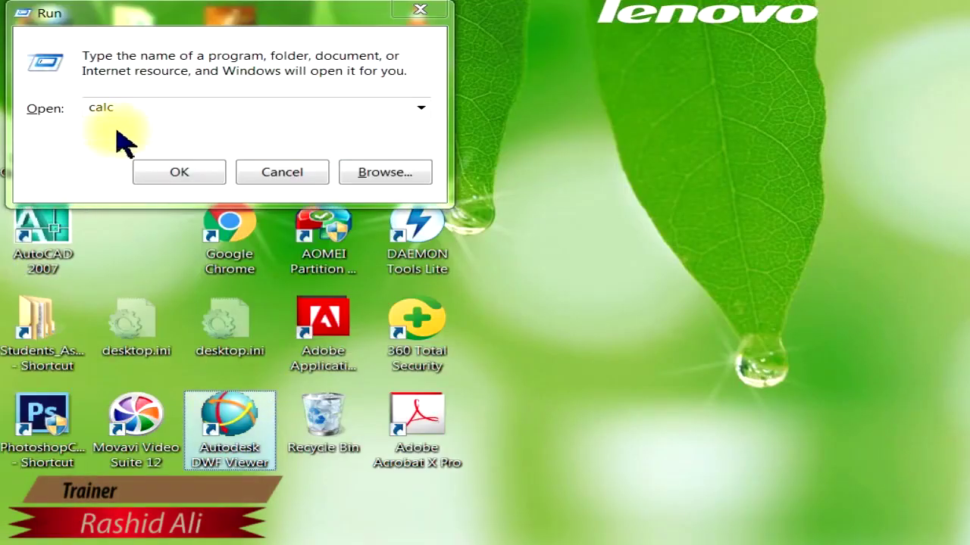
Launch Excel 2010 by running 'excel' from the Run box, then cancel the Adobe Acrobat X configuration.
{"action": "left_click", "coordinate": [134, 112]}
{"action": "key", "text": "BackSpace"}
{"action": "key", "text": "BackSpace"}
{"action": "key", "text": "BackSpace"}
{"action": "type", "text": "excel"}
{"action": "key", "text": "Return"}
{"action": "key", "text": "Return"}
{"action": "type", "text": "excel"}
{"action": "key", "text": "Return"}
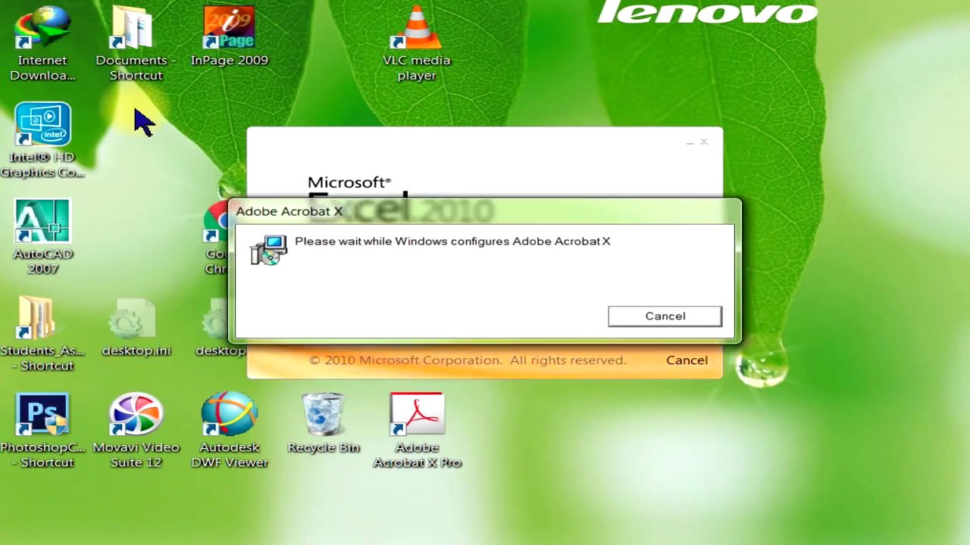
{"action": "left_click", "coordinate": [627, 315]}
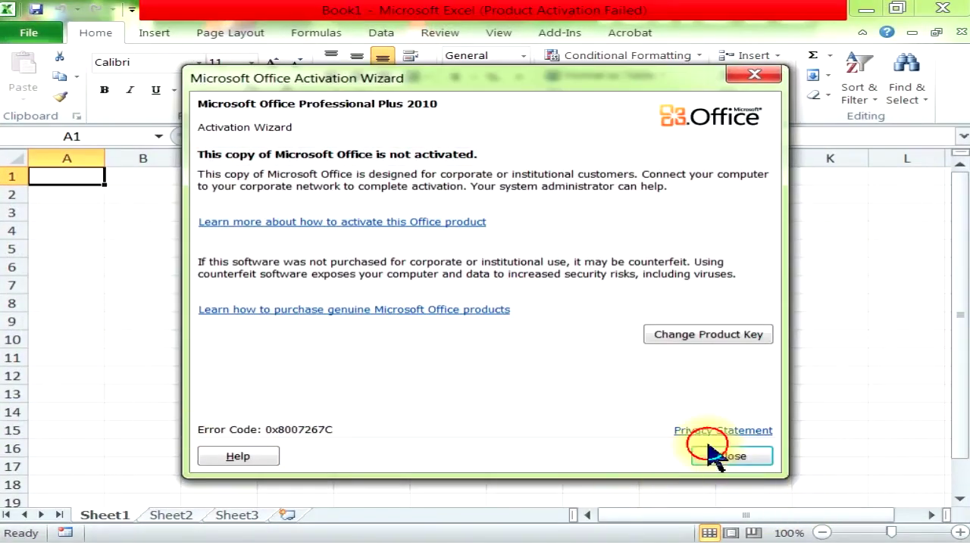
Dismiss the Office activation notice and widen columns A and B.
{"action": "left_click", "coordinate": [731, 456]}
{"action": "left_click", "coordinate": [65, 231]}
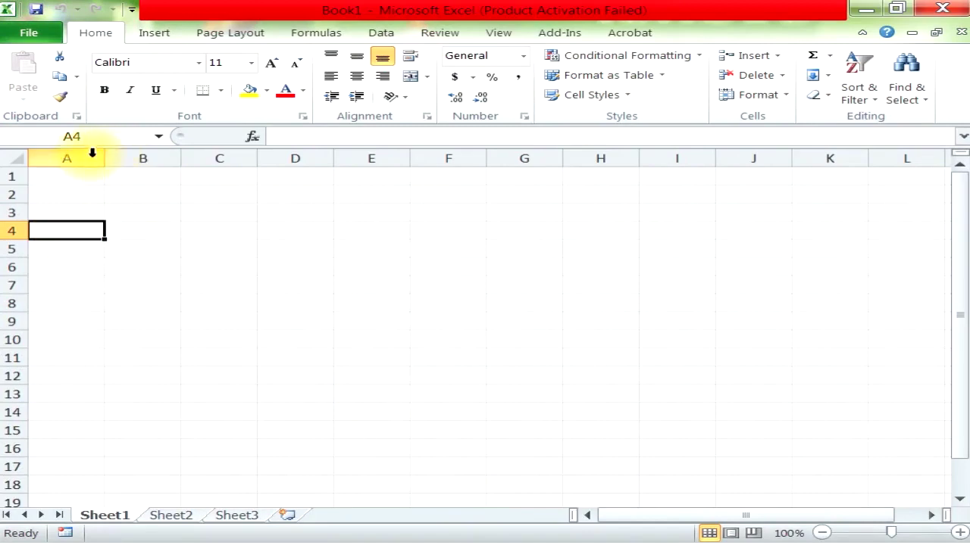
{"action": "left_click_drag", "start_coordinate": [93, 156], "coordinate": [142, 158]}
{"action": "left_click", "coordinate": [91, 192]}
{"action": "left_click_drag", "start_coordinate": [218, 159], "coordinate": [263, 158]}
Put the header 'Item Name' in A1, clearing the stray copy typed into A3.
{"action": "left_click", "coordinate": [113, 212]}
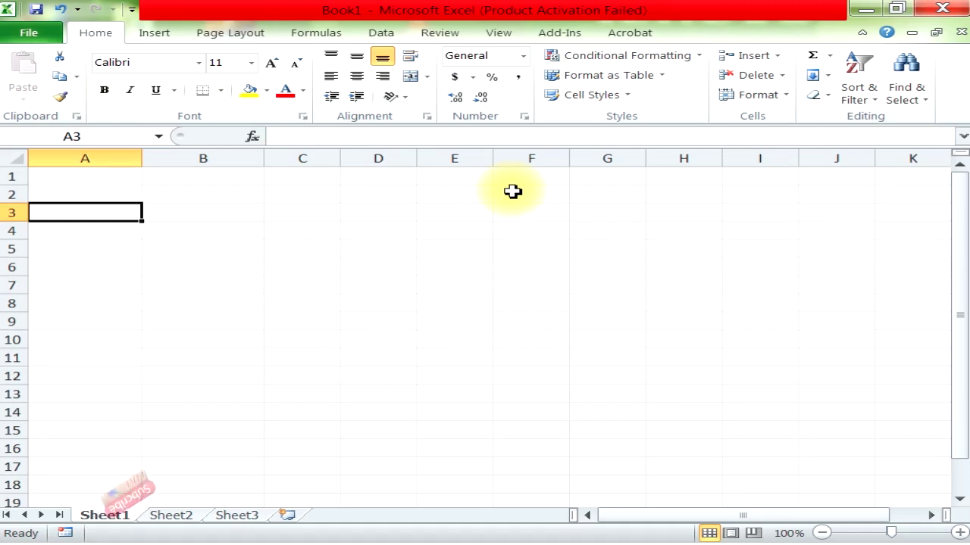
{"action": "type", "text": "Item Name"}
{"action": "key", "text": "Tab"}
{"action": "key", "text": "Left"}
{"action": "key", "text": "Up"}
{"action": "key", "text": "Up"}
{"action": "type", "text": "Ite"}
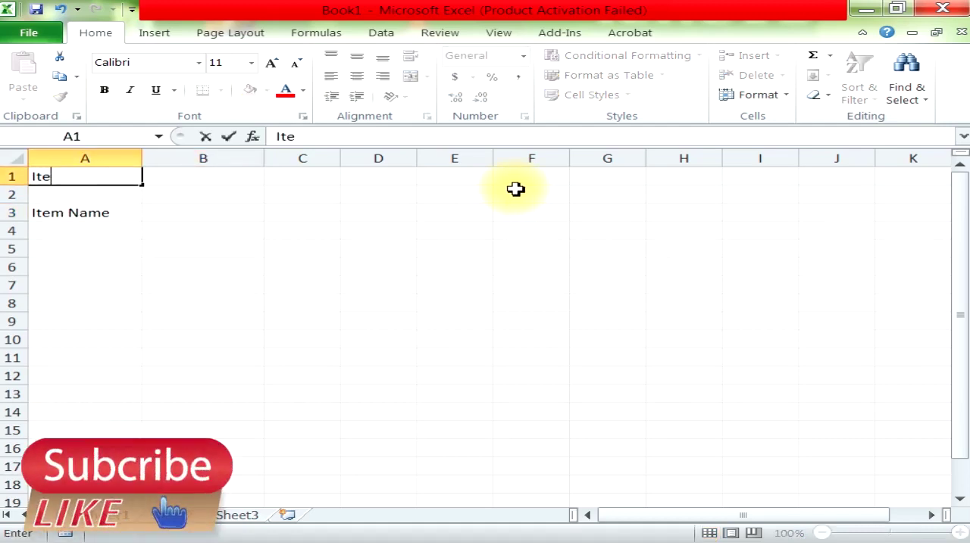
{"action": "type", "text": "m Name"}
{"action": "key", "text": "Tab"}
{"action": "key", "text": "Down"}
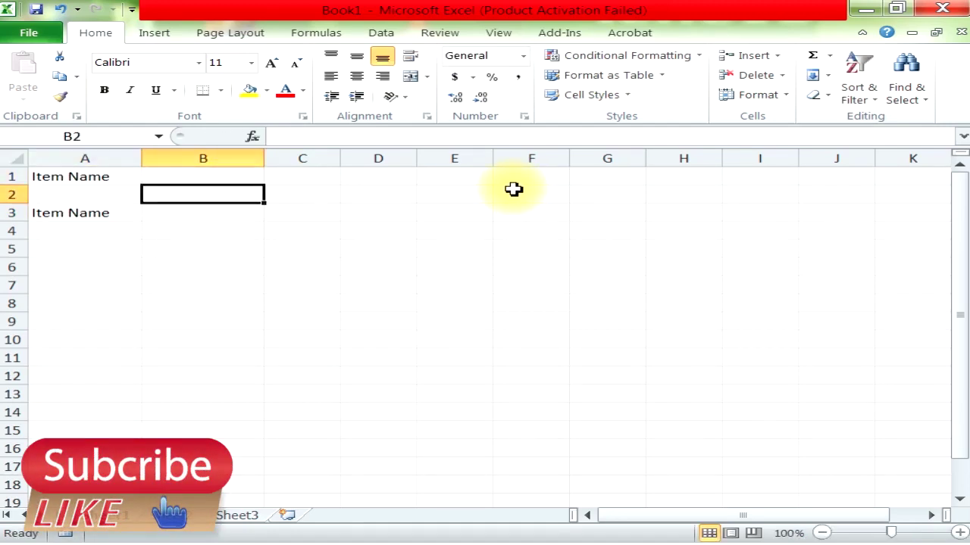
{"action": "key", "text": "Down"}
{"action": "key", "text": "Left"}
{"action": "key", "text": "Delete"}
Enter the header 'Sub Item' in B1.
{"action": "key", "text": "Right"}
{"action": "key", "text": "Up"}
{"action": "key", "text": "Up"}
{"action": "type", "text": "S"}
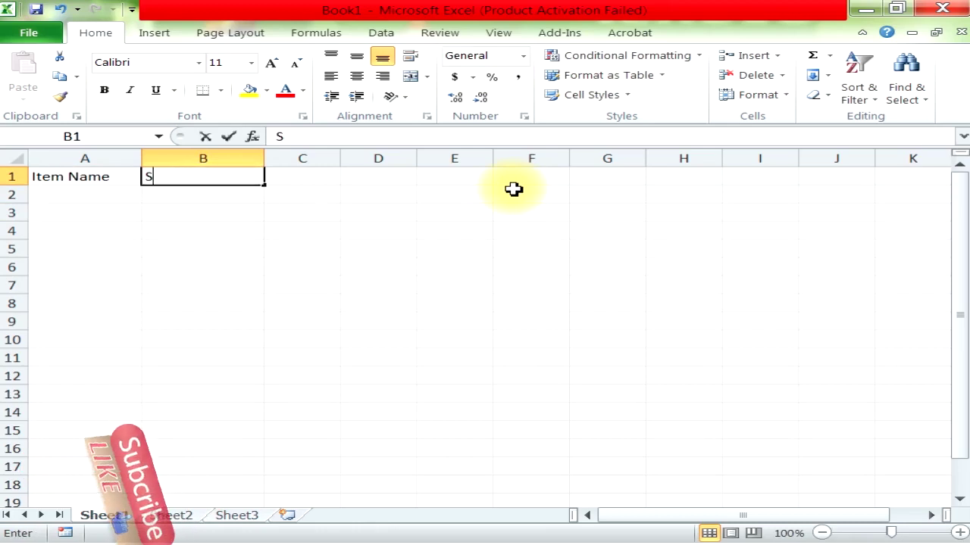
{"action": "type", "text": "ub Item"}
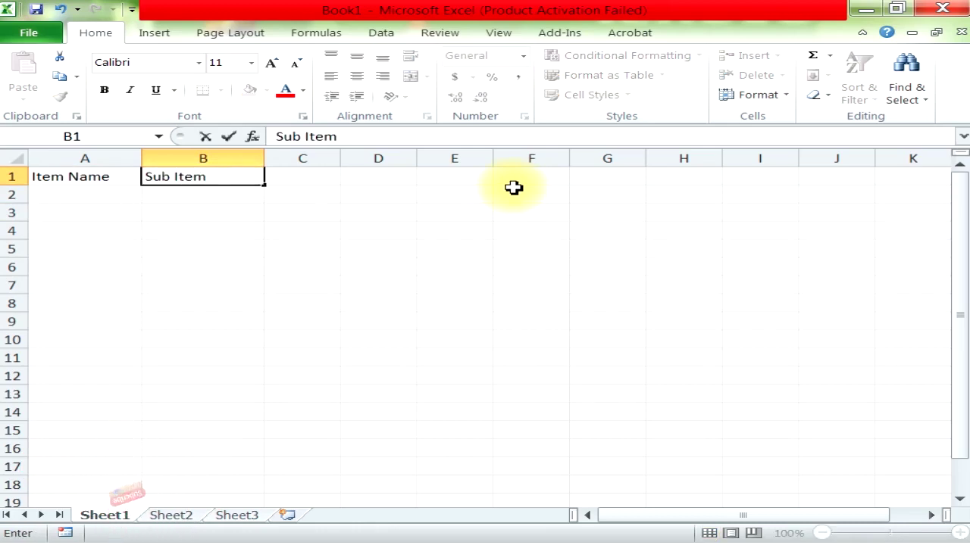
{"action": "key", "text": "Return"}
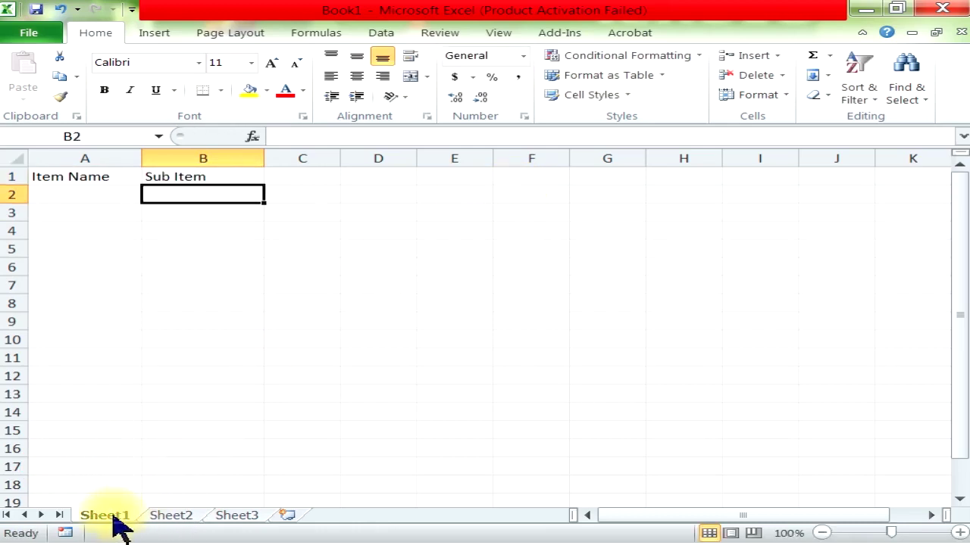
Rename Sheet1 to 'Main' and Sheet2 to 'Date'.
{"action": "double_click", "coordinate": [110, 515]}
{"action": "type", "text": "Main"}
{"action": "key", "text": "Return"}
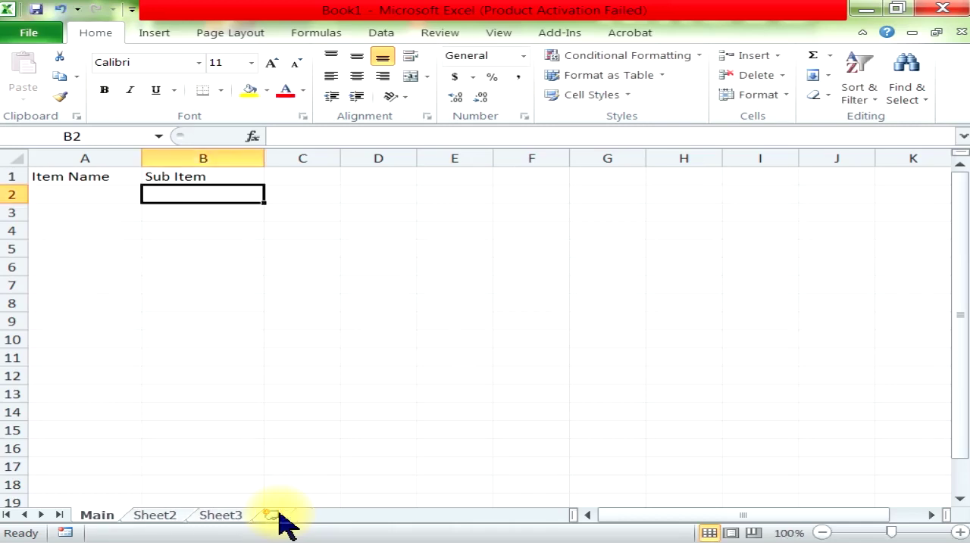
{"action": "double_click", "coordinate": [162, 515]}
{"action": "type", "text": "Date"}
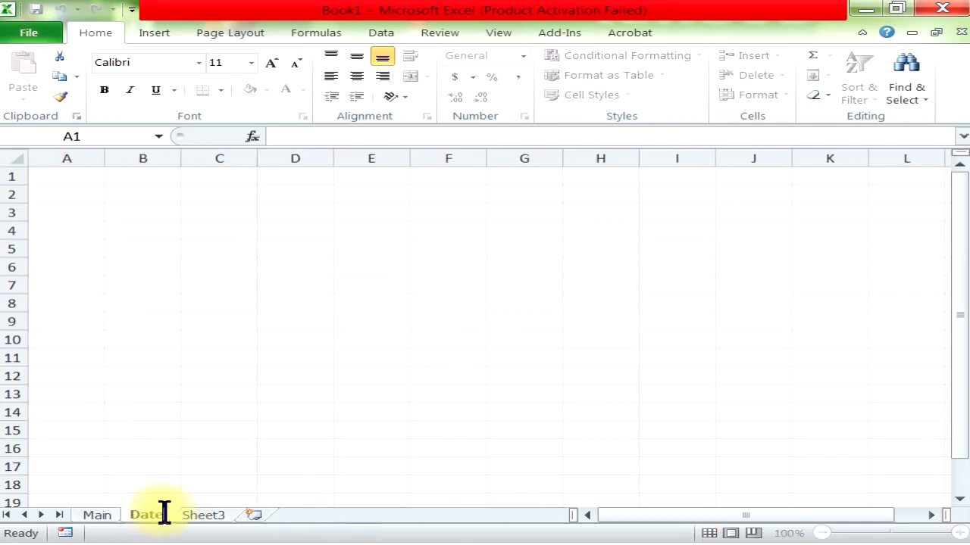
{"action": "key", "text": "Return"}
On the Date sheet, enter Computer in E7 and Car in E8.
{"action": "left_click", "coordinate": [87, 504]}
{"action": "left_click", "coordinate": [97, 515]}
{"action": "left_click", "coordinate": [141, 515]}
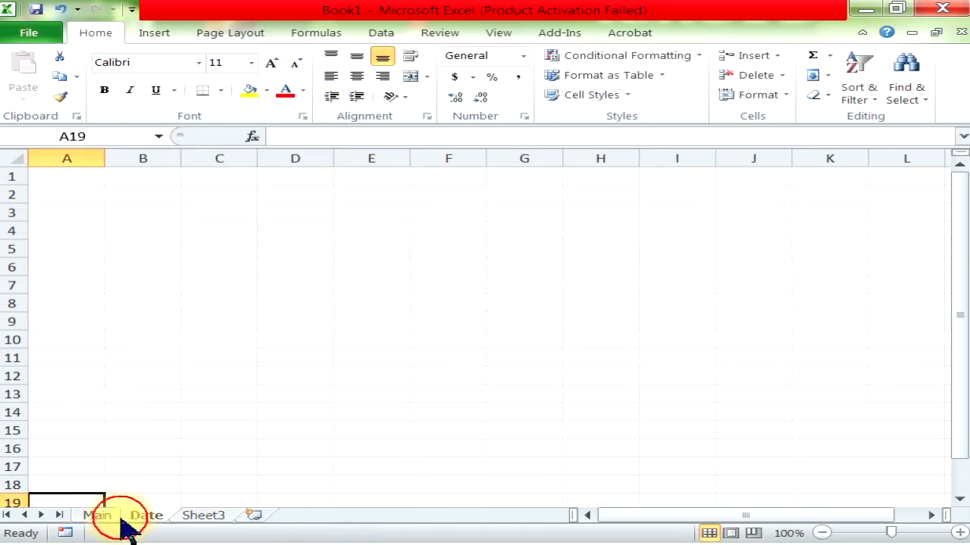
{"action": "left_click", "coordinate": [102, 515]}
{"action": "left_click", "coordinate": [141, 515]}
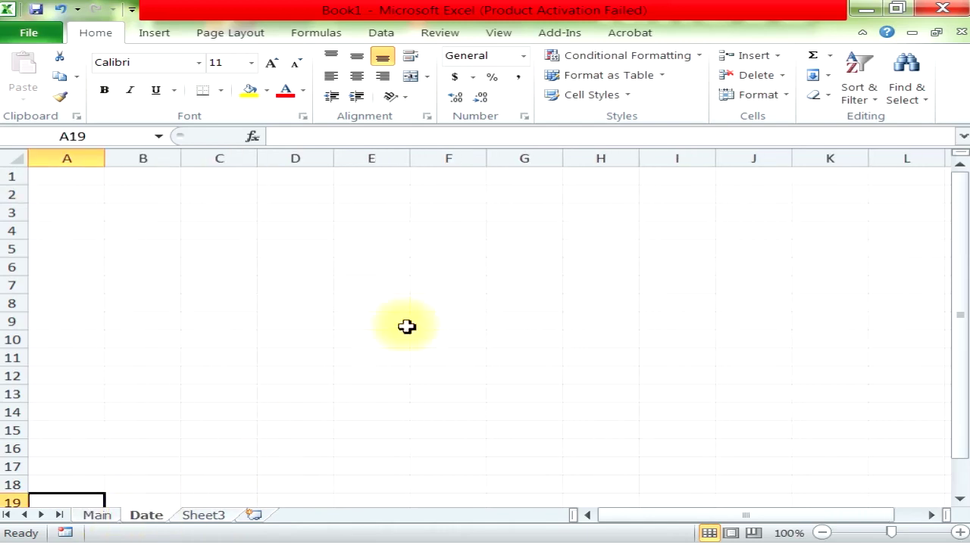
{"action": "left_click", "coordinate": [454, 287]}
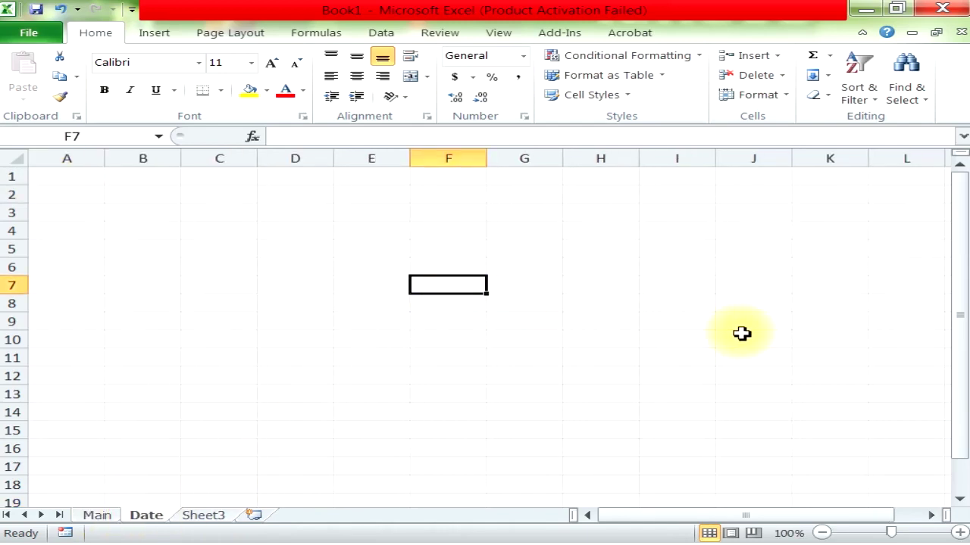
{"action": "key", "text": "Left"}
{"action": "key", "text": "Left"}
{"action": "key", "text": "Left"}
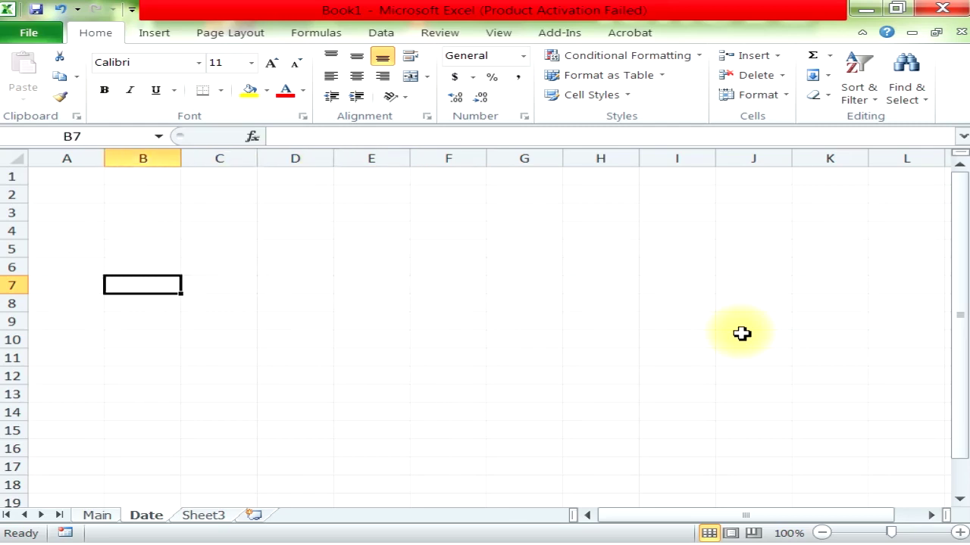
{"action": "key", "text": "Right"}
{"action": "key", "text": "Right"}
{"action": "key", "text": "Right"}
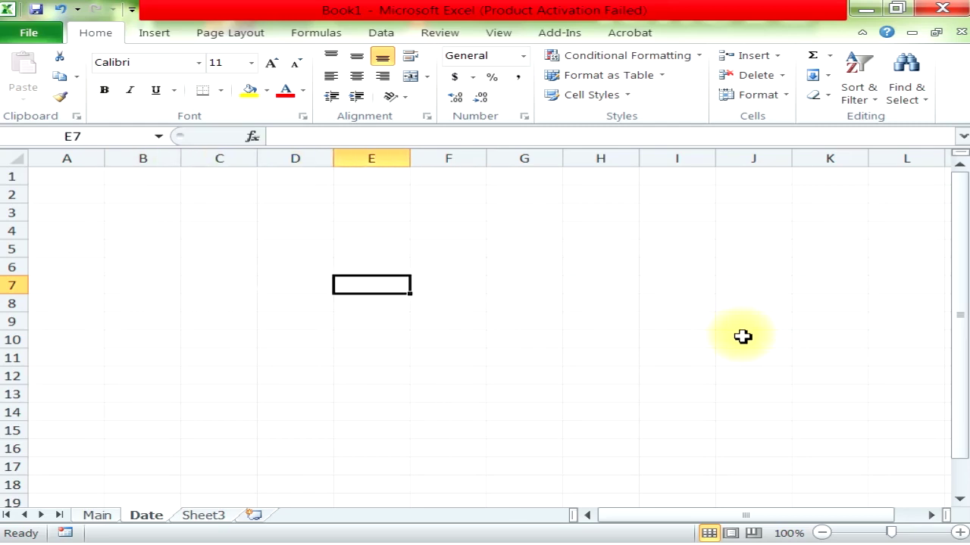
{"action": "type", "text": "Computer"}
{"action": "key", "text": "Return"}
{"action": "type", "text": "Car"}
{"action": "key", "text": "Return"}
Add Mobile, Bike and Furniture in E9 through E11.
{"action": "type", "text": "Mobile"}
{"action": "key", "text": "Return"}
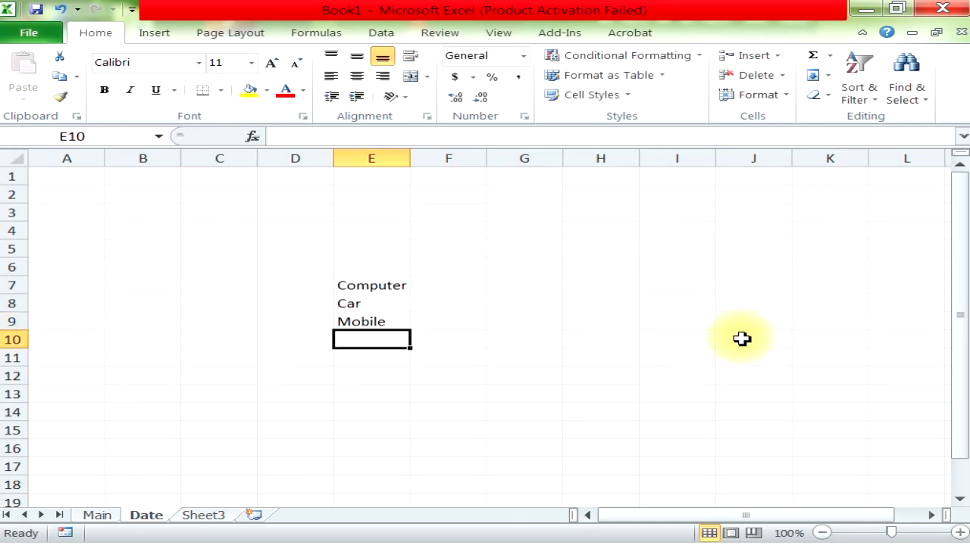
{"action": "type", "text": "Bike"}
{"action": "key", "text": "Return"}
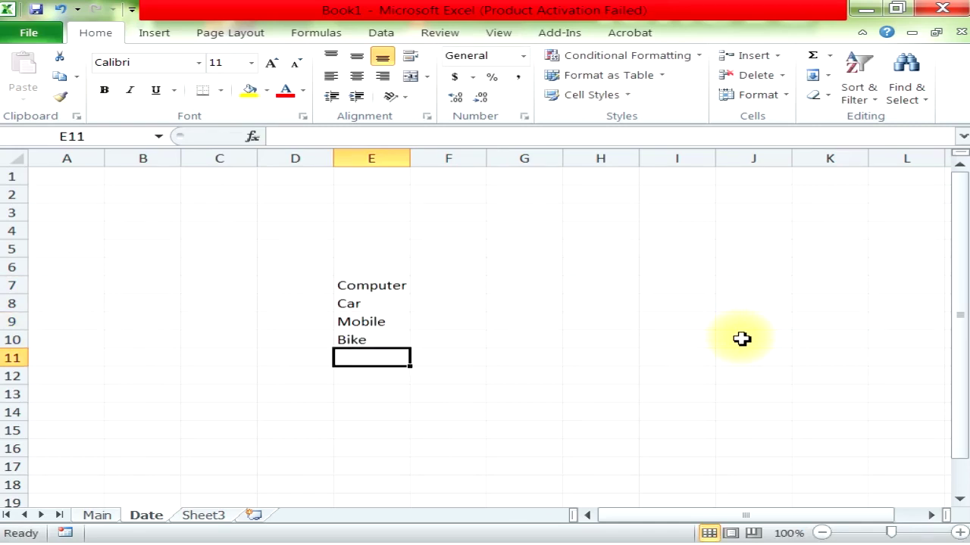
{"action": "type", "text": "Furniture"}
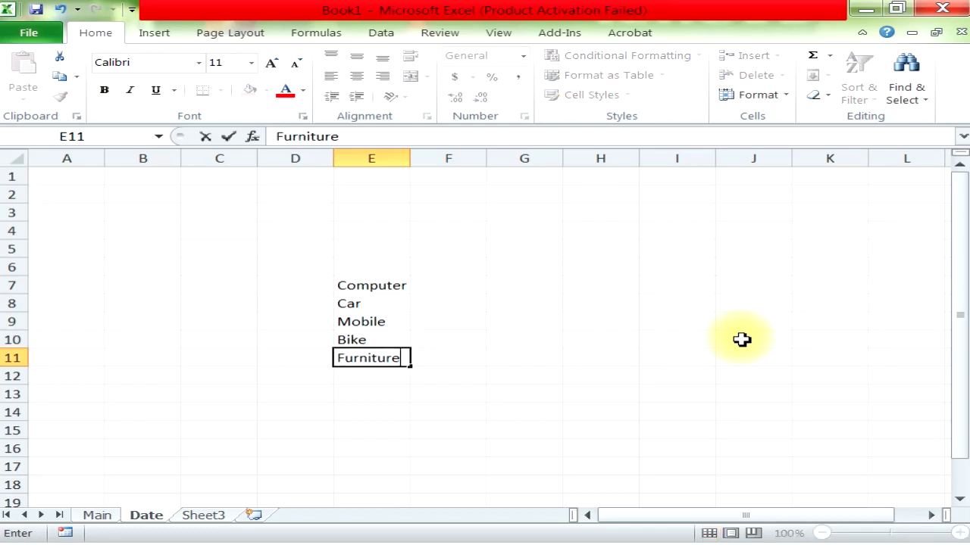
{"action": "key", "text": "Return"}
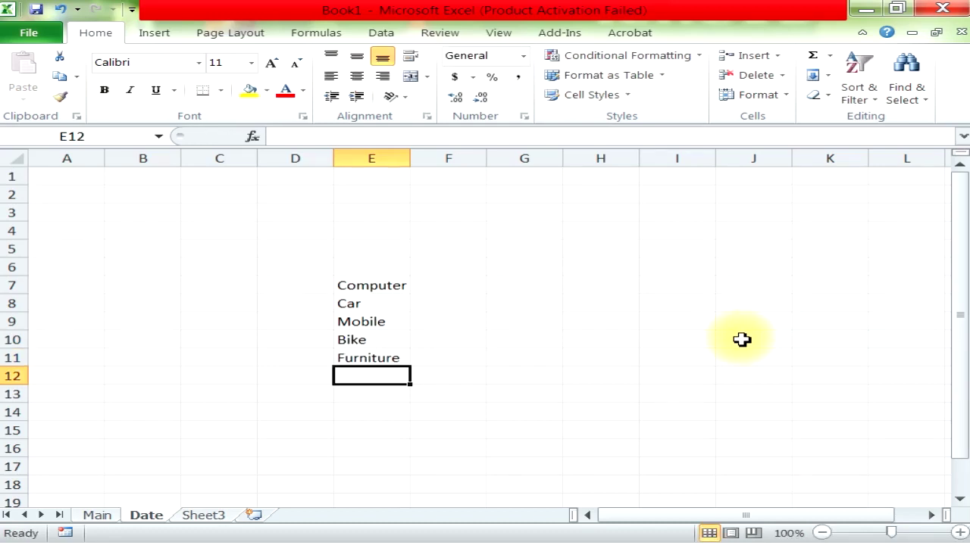
{"action": "key", "text": "Up"}
{"action": "key", "text": "Up"}
{"action": "key", "text": "Up"}
{"action": "key", "text": "Up"}
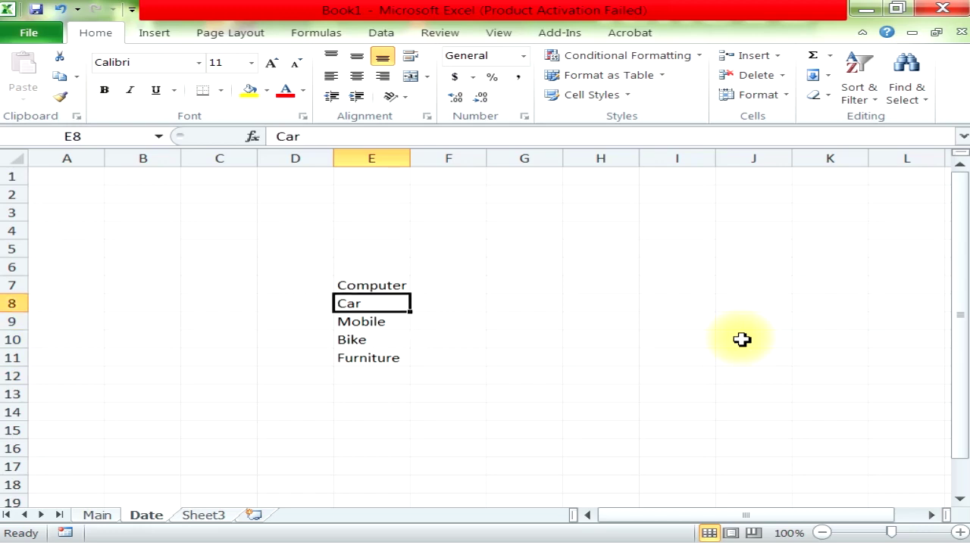
{"action": "key", "text": "Up"}
{"action": "key", "text": "Right"}
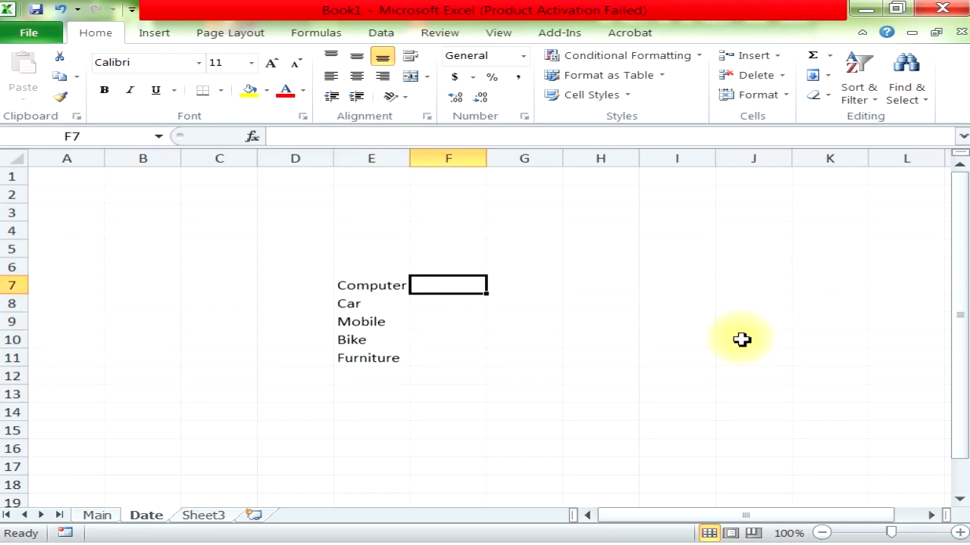
Enter the Computer sub-items Lcd, Cpu and Keyboard in F7:H7.
{"action": "type", "text": "Lcd"}
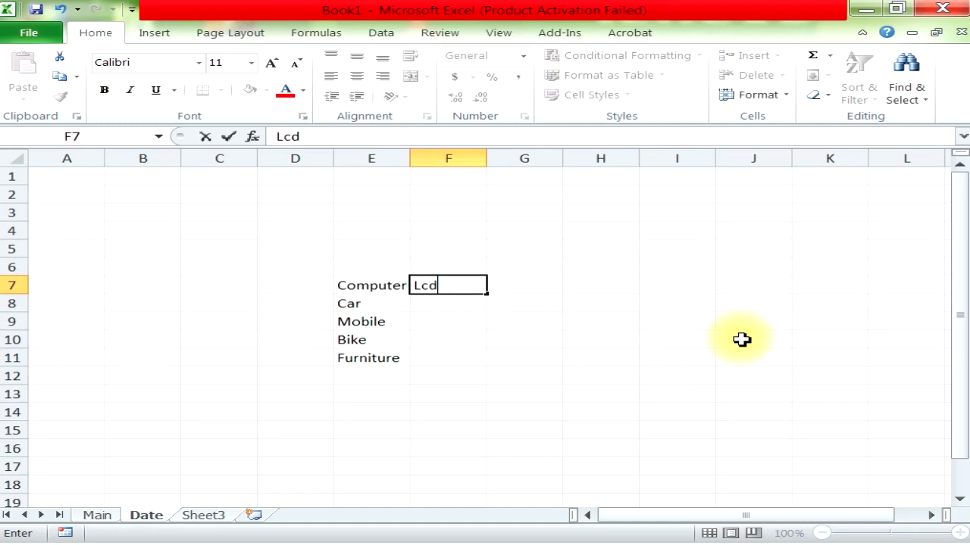
{"action": "key", "text": "Tab"}
{"action": "type", "text": "C"}
{"action": "key", "text": "Tab"}
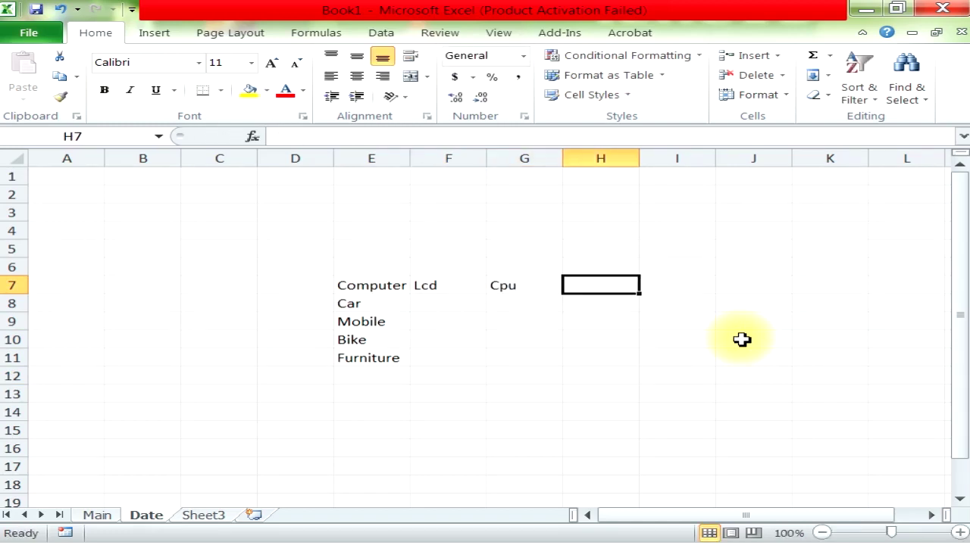
{"action": "type", "text": "Key"}
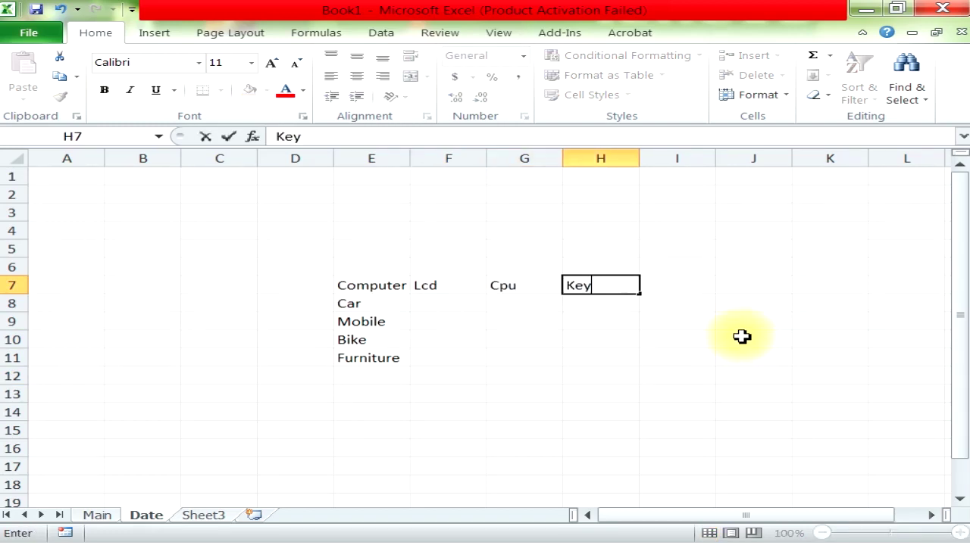
{"action": "type", "text": "boar"}
{"action": "left_click", "coordinate": [741, 337]}
{"action": "key", "text": "Right"}
{"action": "key", "text": "Left"}
{"action": "key", "text": "Left"}
{"action": "key", "text": "Left"}
{"action": "key", "text": "Up"}
{"action": "key", "text": "Up"}
{"action": "key", "text": "Up"}
{"action": "key", "text": "F2"}
{"action": "type", "text": "d"}
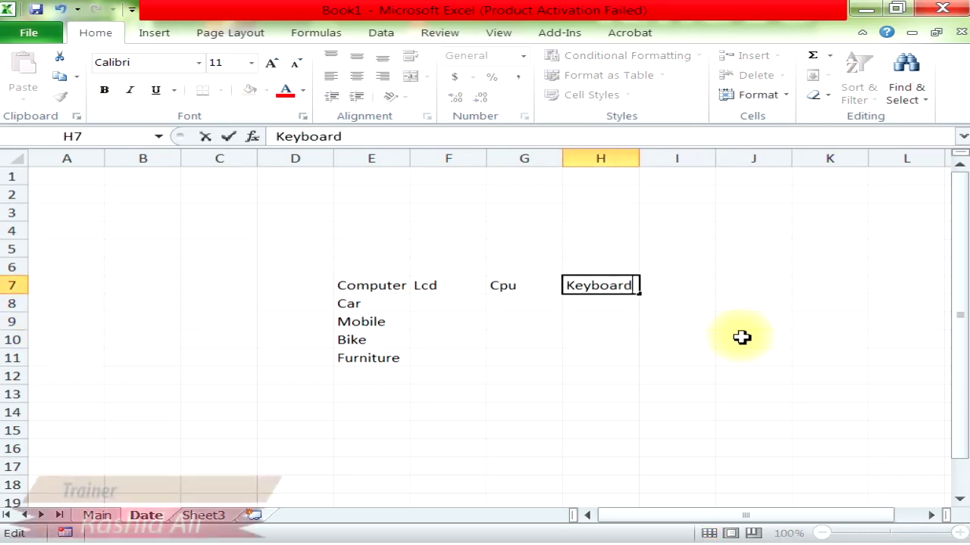
{"action": "key", "text": "Tab"}
Add Mouse in I7 and LED in J7.
{"action": "type", "text": "Mouse"}
{"action": "key", "text": "Tab"}
{"action": "left_click", "coordinate": [741, 337]}
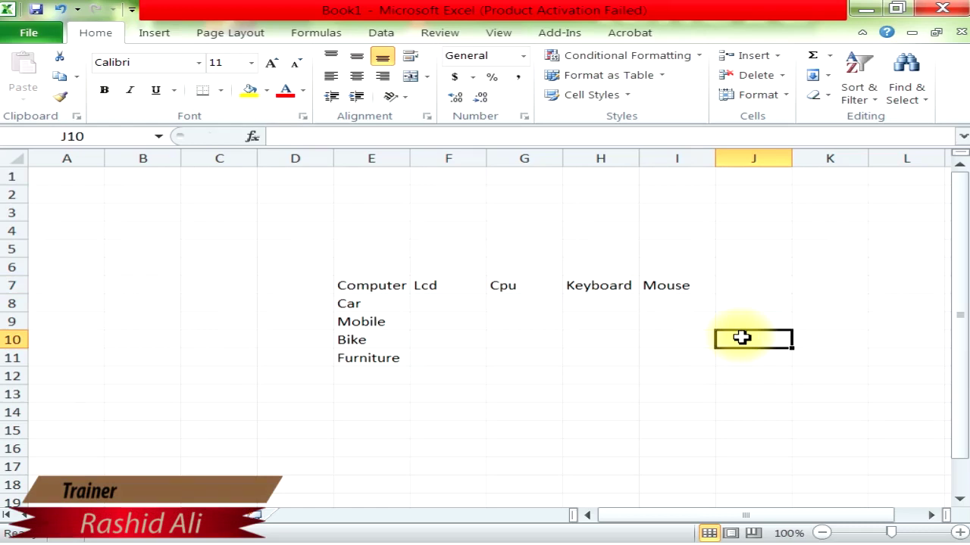
{"action": "key", "text": "Up"}
{"action": "key", "text": "Up"}
{"action": "key", "text": "Up"}
{"action": "type", "text": "LE"}
{"action": "key", "text": "BackSpace"}
{"action": "type", "text": "D"}
{"action": "key", "text": "Return"}
Fill the Car row F8:K8 with Mehran, Core, Gli, Vli, Honda and Sozuki.
{"action": "key", "text": "Left"}
{"action": "key", "text": "Left"}
{"action": "key", "text": "Left"}
{"action": "key", "text": "Left"}
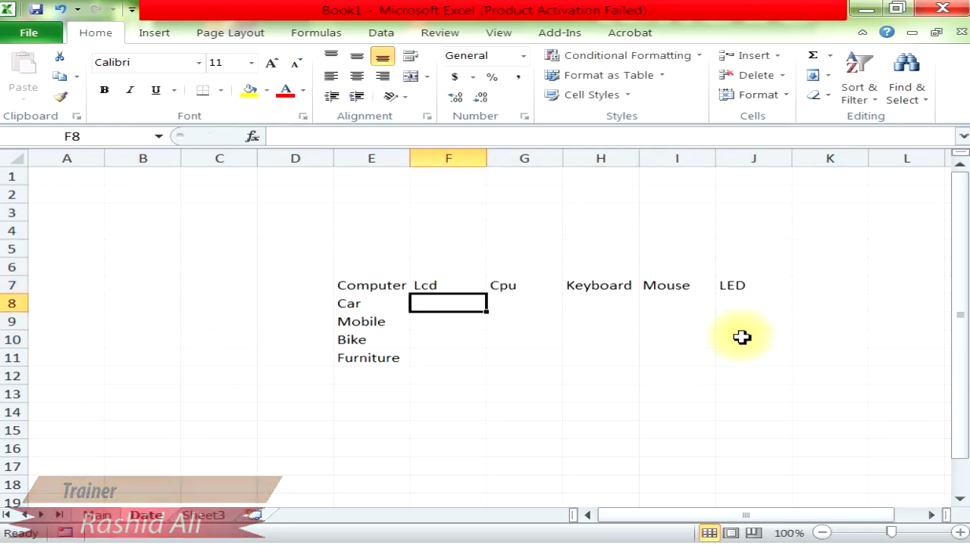
{"action": "type", "text": "Mehran"}
{"action": "key", "text": "Tab"}
{"action": "type", "text": "C"}
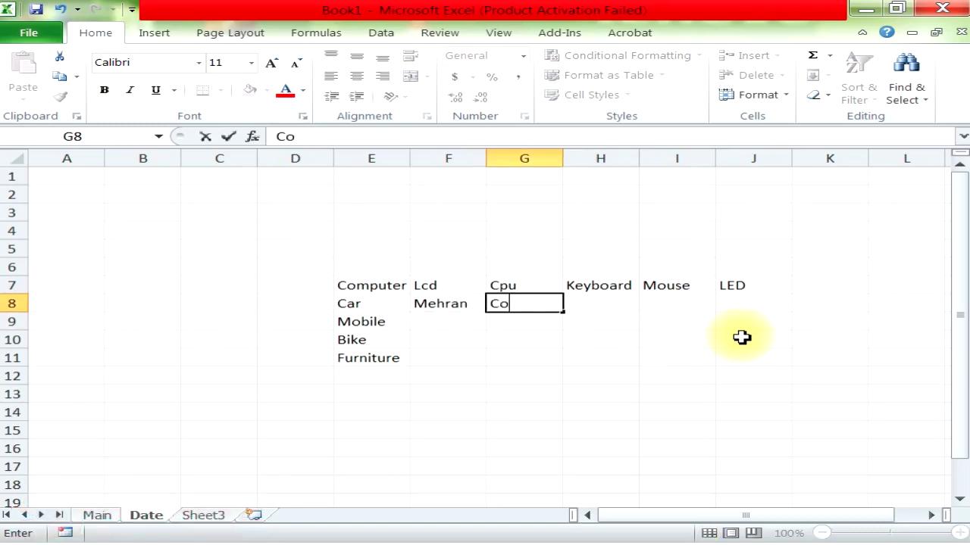
{"action": "type", "text": "ore"}
{"action": "key", "text": "Tab"}
{"action": "type", "text": "Gli"}
{"action": "key", "text": "Tab"}
{"action": "type", "text": "Vli"}
{"action": "key", "text": "Tab"}
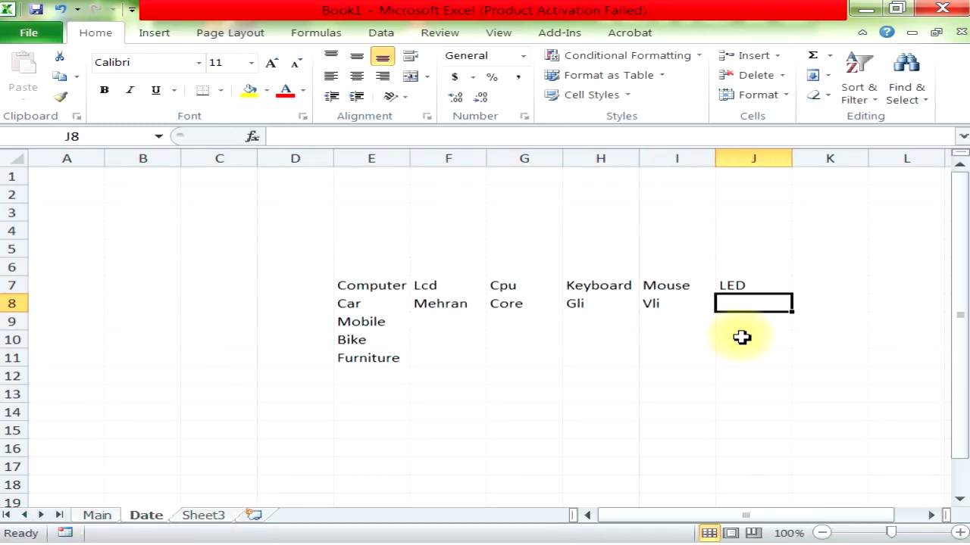
{"action": "type", "text": "Hon"}
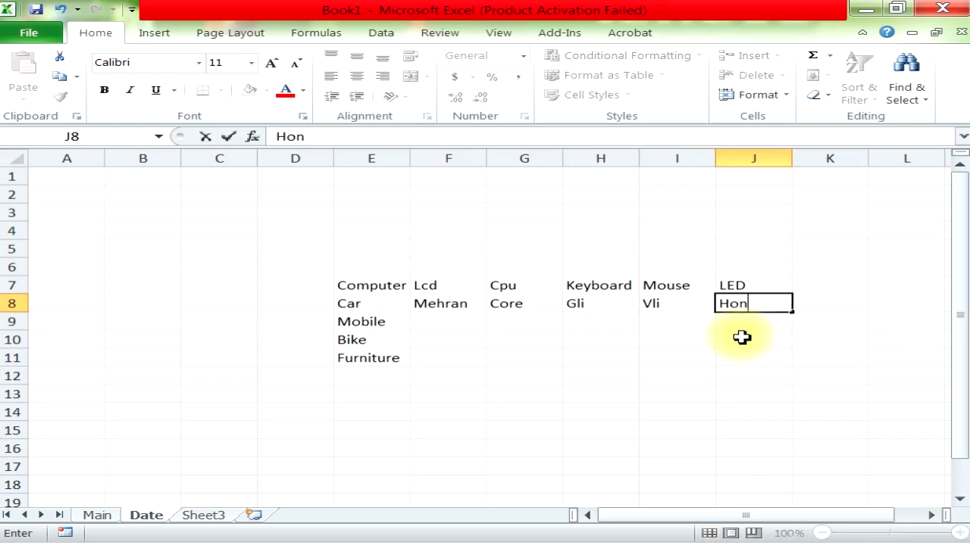
{"action": "type", "text": "da"}
{"action": "key", "text": "Tab"}
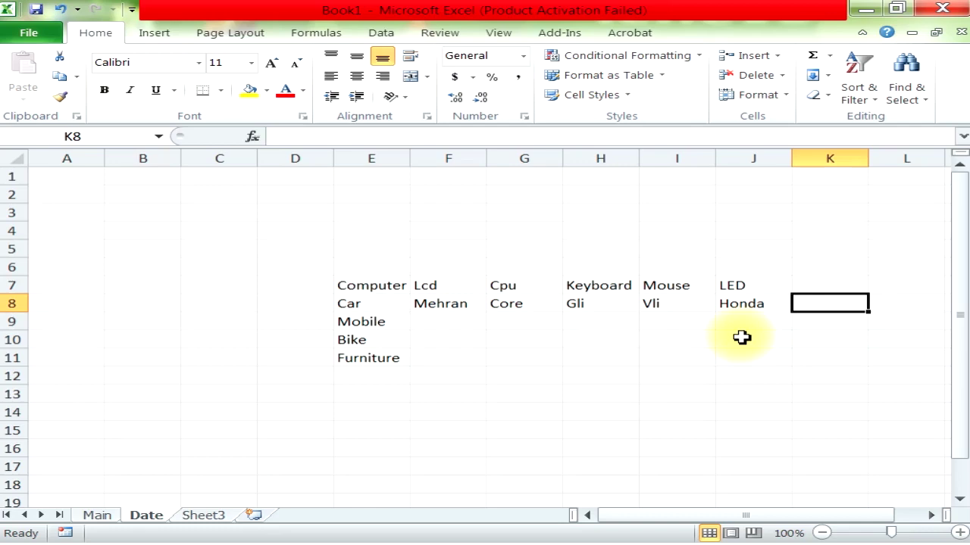
{"action": "type", "text": "su"}
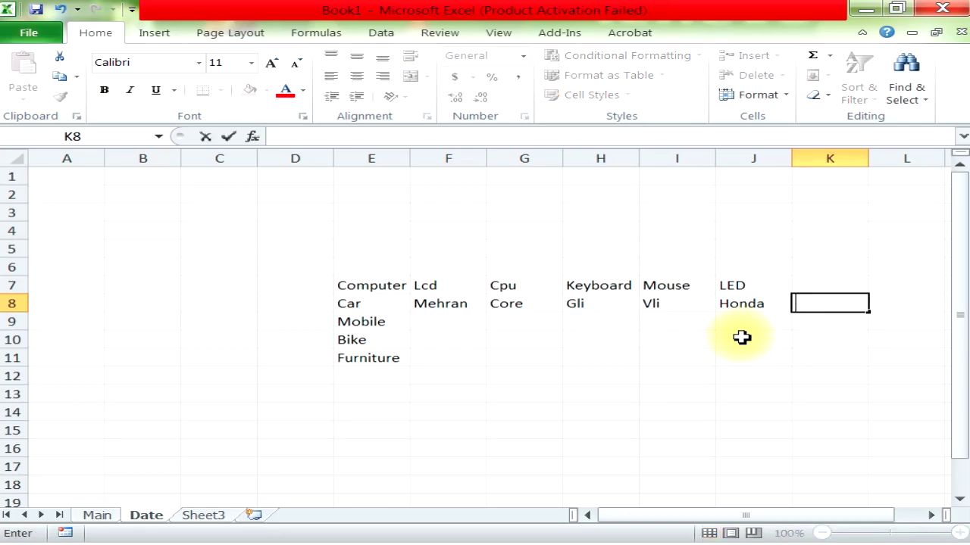
{"action": "type", "text": "Sozuki"}
{"action": "key", "text": "Return"}
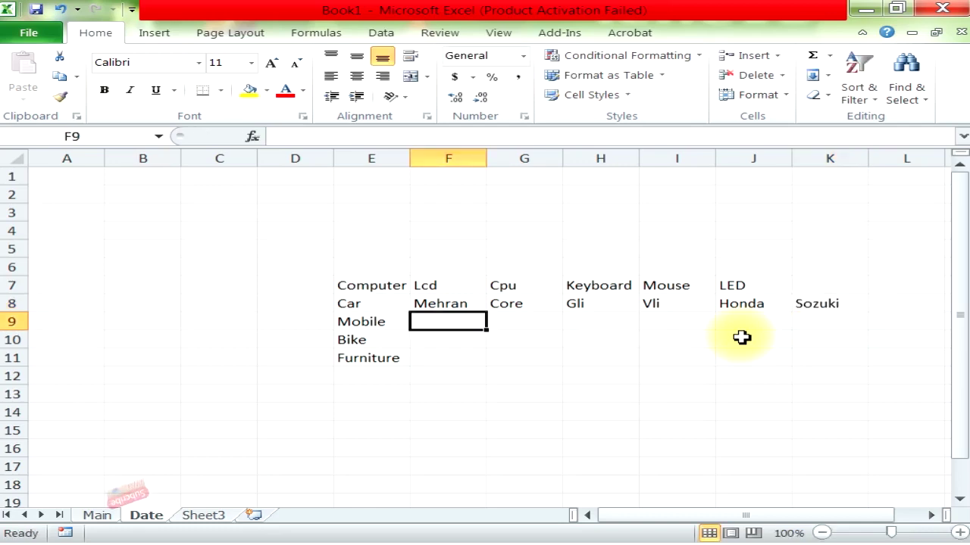
Enter the Mobile sub-items Qmobile, Samsung, LG and Opo in F9:I9.
{"action": "type", "text": "QMobile"}
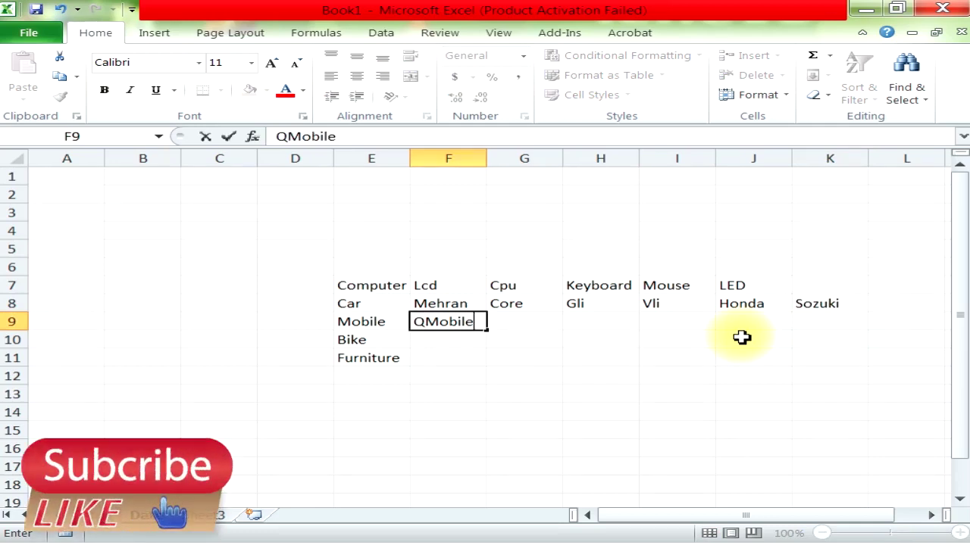
{"action": "key", "text": "Tab"}
{"action": "type", "text": "Samsung"}
{"action": "key", "text": "Tab"}
{"action": "type", "text": "L"}
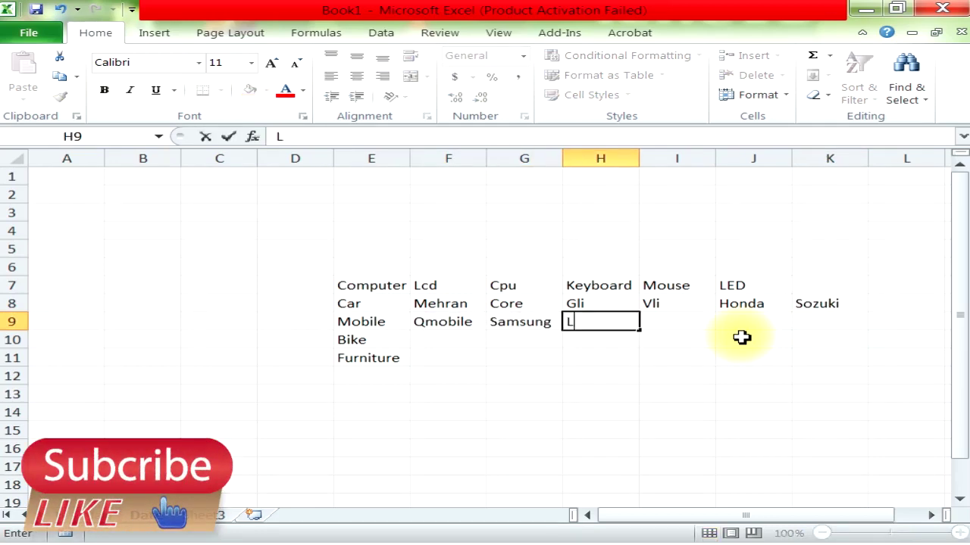
{"action": "type", "text": "G"}
{"action": "key", "text": "Tab"}
{"action": "type", "text": "Opo"}
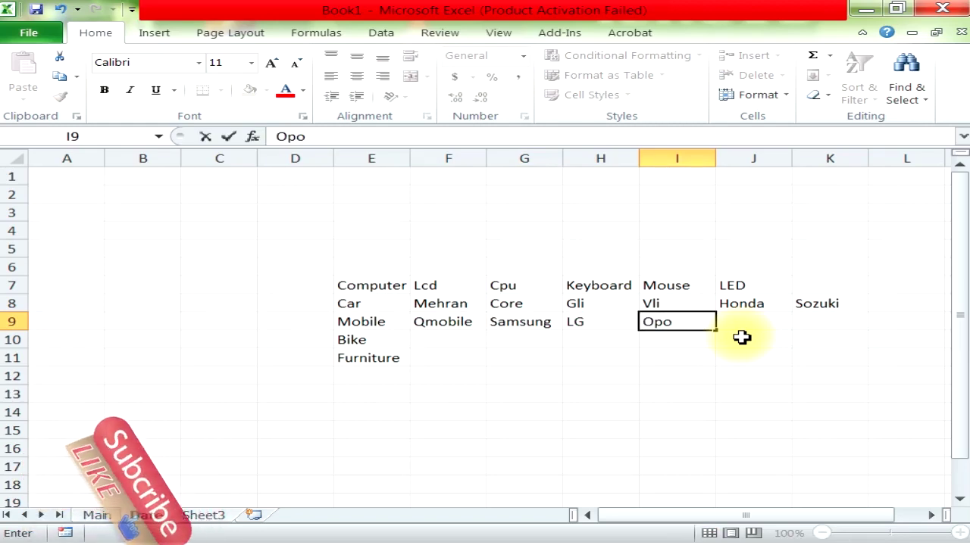
{"action": "key", "text": "Tab"}
Add Motorolla, Nokia and Vivi in J9:L9, correcting the misspelled J9 entry.
{"action": "type", "text": "Moro"}
{"action": "key", "text": "Return"}
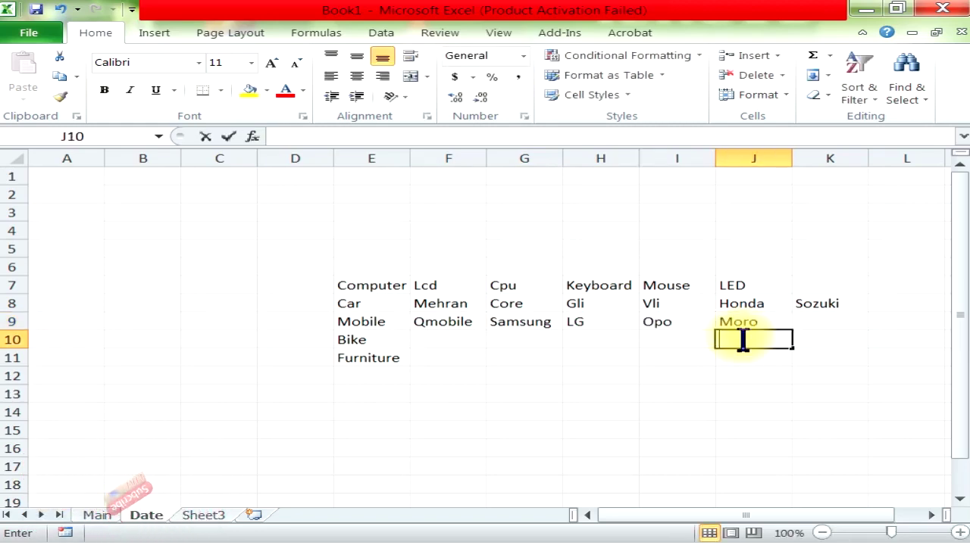
{"action": "key", "text": "Up"}
{"action": "type", "text": "Mo"}
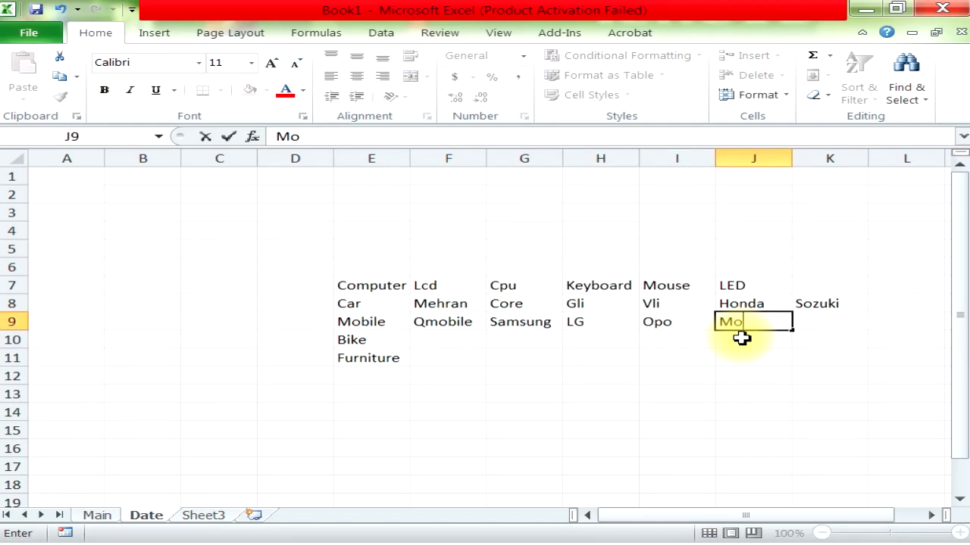
{"action": "type", "text": "la"}
{"action": "key", "text": "Tab"}
{"action": "type", "text": "Ni"}
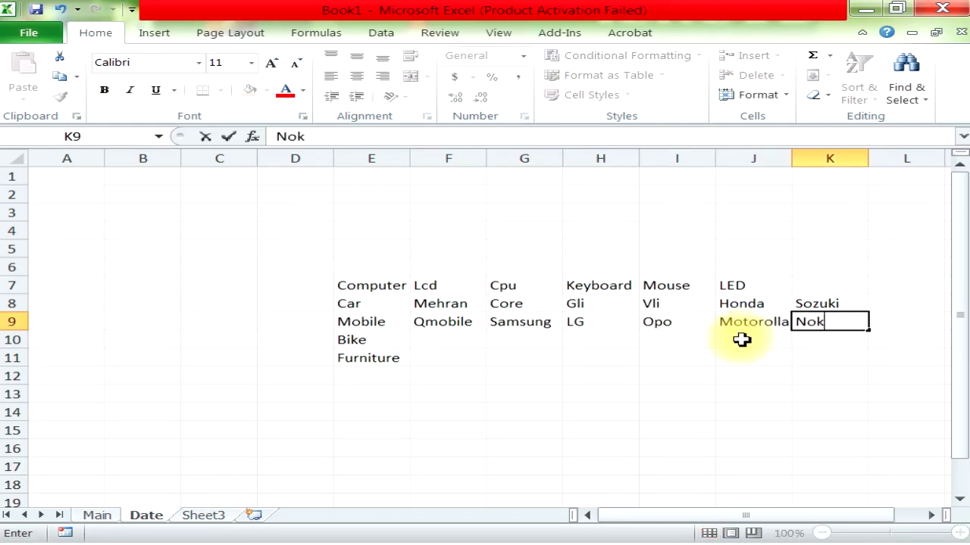
{"action": "type", "text": "ia"}
{"action": "key", "text": "Tab"}
{"action": "type", "text": "Vivi"}
{"action": "key", "text": "Return"}
Fill the Bike row F10:J10 with Jinan, Honda, Super star, 125 and Unique.
{"action": "key", "text": "Left"}
{"action": "key", "text": "Left"}
{"action": "key", "text": "Left"}
{"action": "key", "text": "Left"}
{"action": "type", "text": "C"}
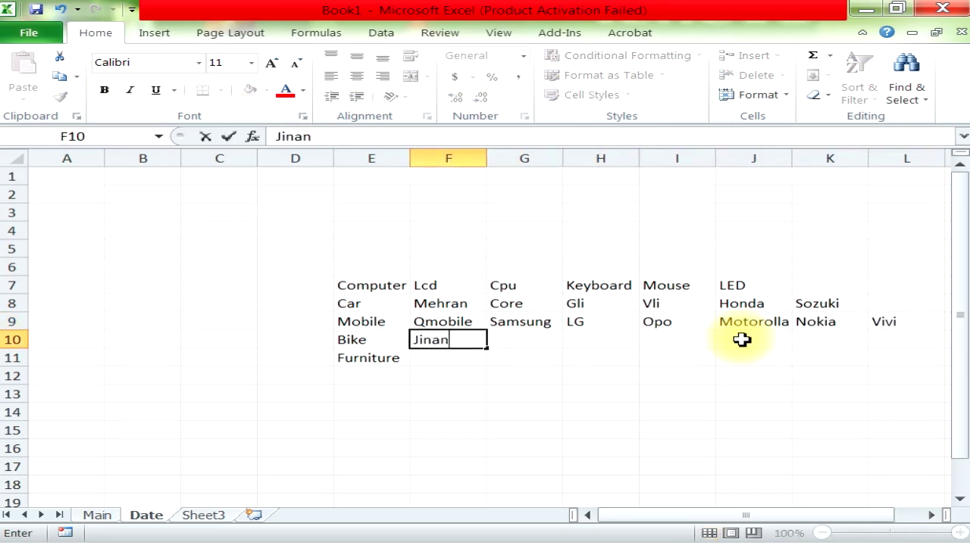
{"action": "key", "text": "Tab"}
{"action": "type", "text": "Honda"}
{"action": "key", "text": "Tab"}
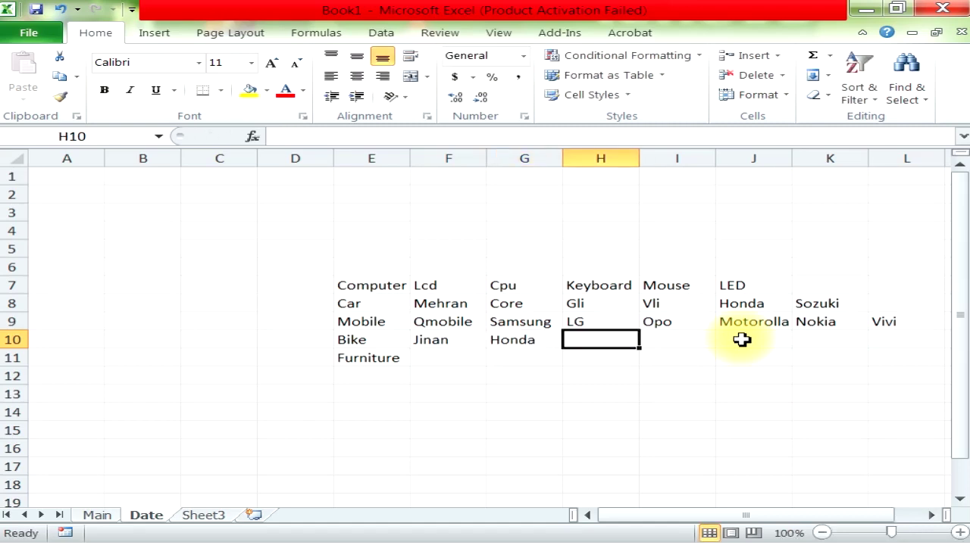
{"action": "type", "text": "Super star"}
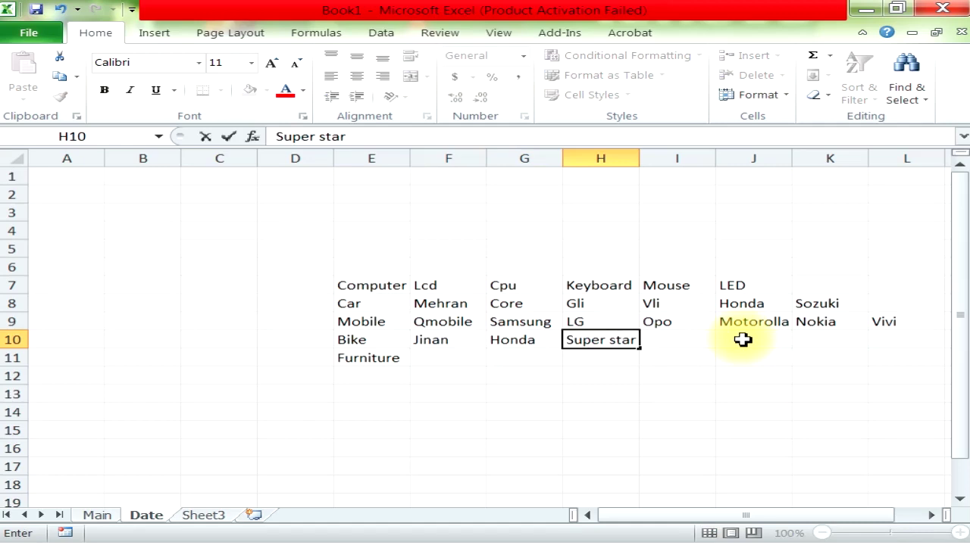
{"action": "key", "text": "Tab"}
{"action": "type", "text": "12"}
{"action": "key", "text": "Tab"}
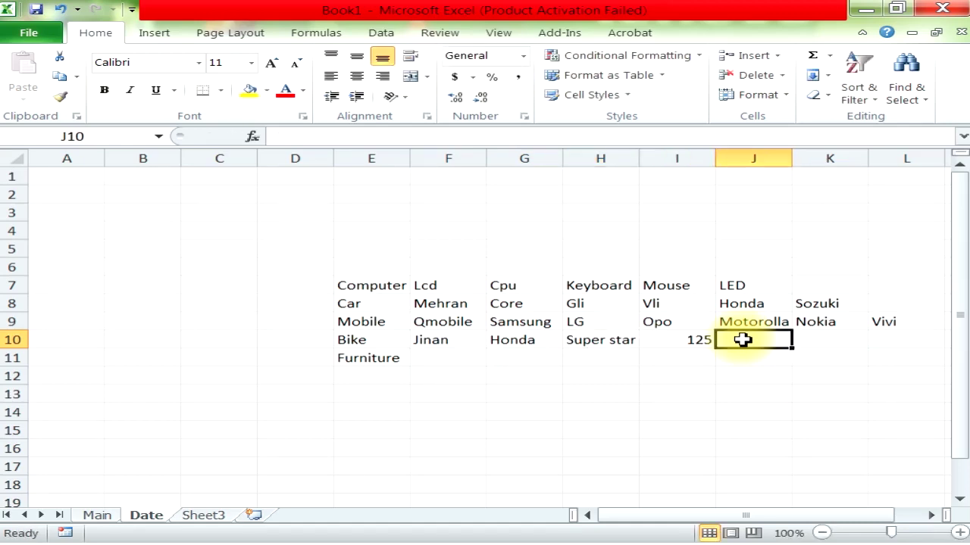
{"action": "type", "text": "Unique"}
{"action": "key", "text": "Return"}
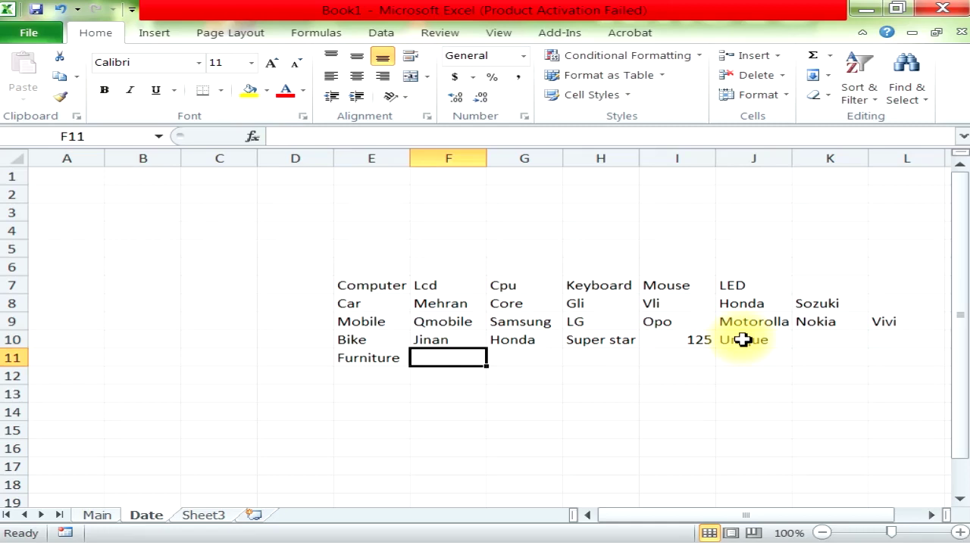
Enter Sofa and Seat in F11:G11 and re-enter Super star in H10.
{"action": "type", "text": "Sofa"}
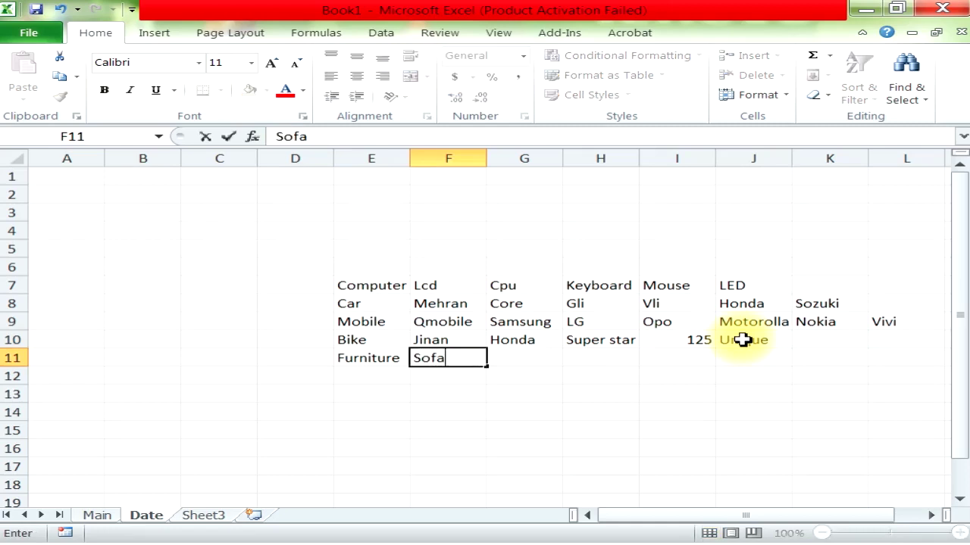
{"action": "key", "text": "Tab"}
{"action": "type", "text": "Seat"}
{"action": "key", "text": "Tab"}
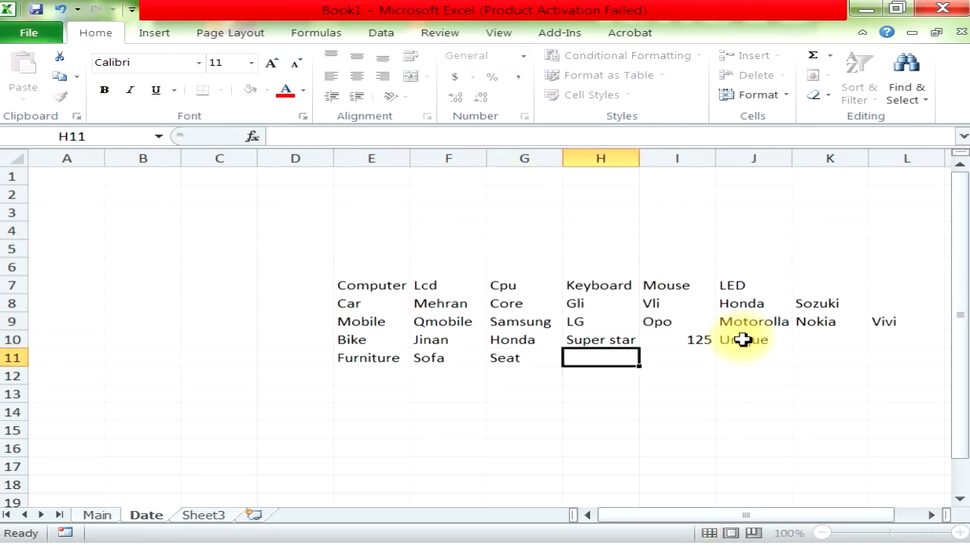
{"action": "left_click", "coordinate": [743, 340]}
{"action": "key", "text": "Down"}
{"action": "key", "text": "Left"}
{"action": "key", "text": "Left"}
{"action": "key", "text": "Up"}
{"action": "type", "text": "c"}
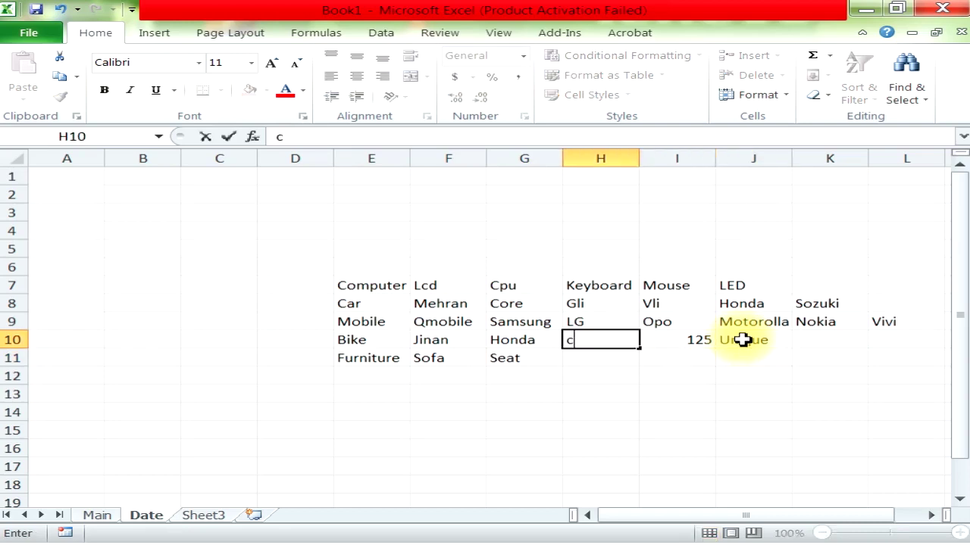
{"action": "type", "text": "Super star"}
{"action": "key", "text": "Return"}
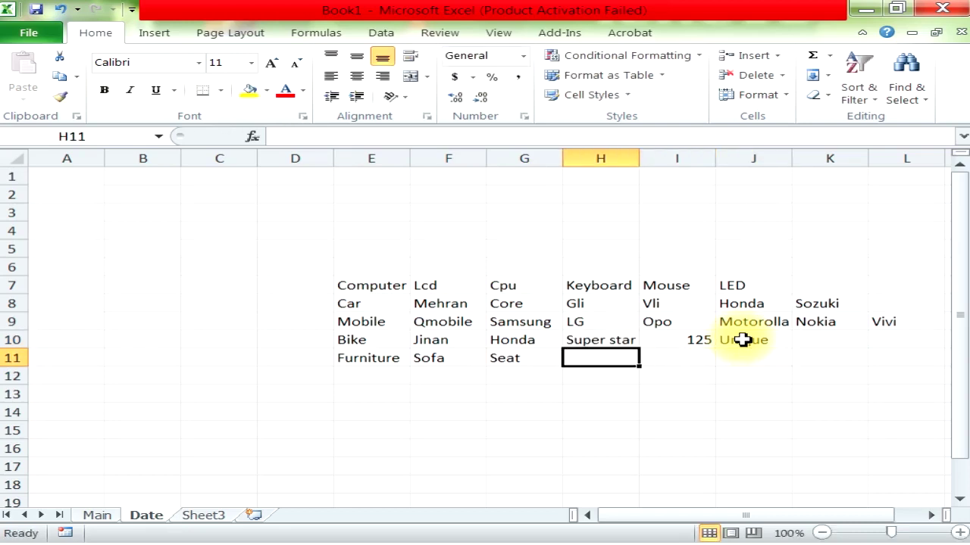
Finish the Furniture row with Chair, Coat and Table in H11:J11.
{"action": "type", "text": "Chair"}
{"action": "key", "text": "Tab"}
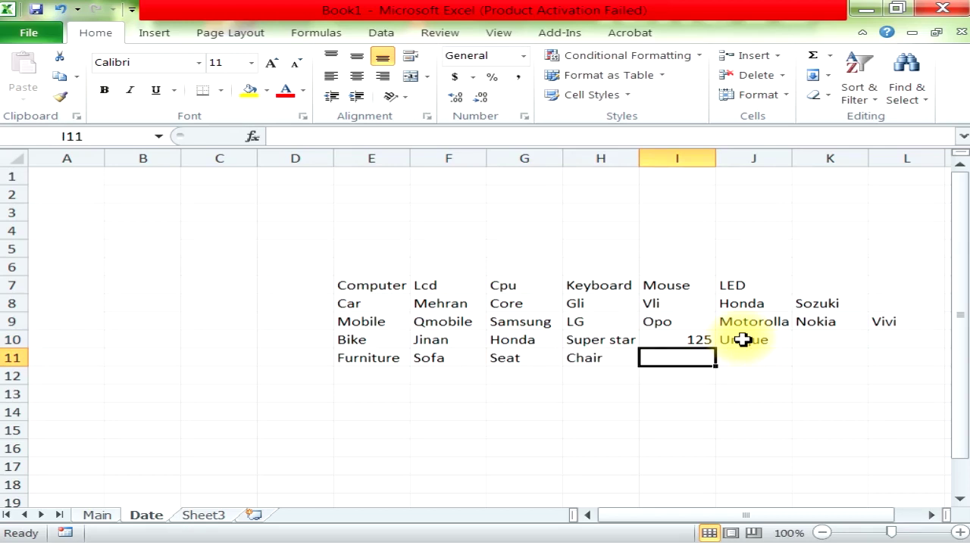
{"action": "type", "text": "Coat"}
{"action": "left_click", "coordinate": [742, 341]}
{"action": "key", "text": "Down"}
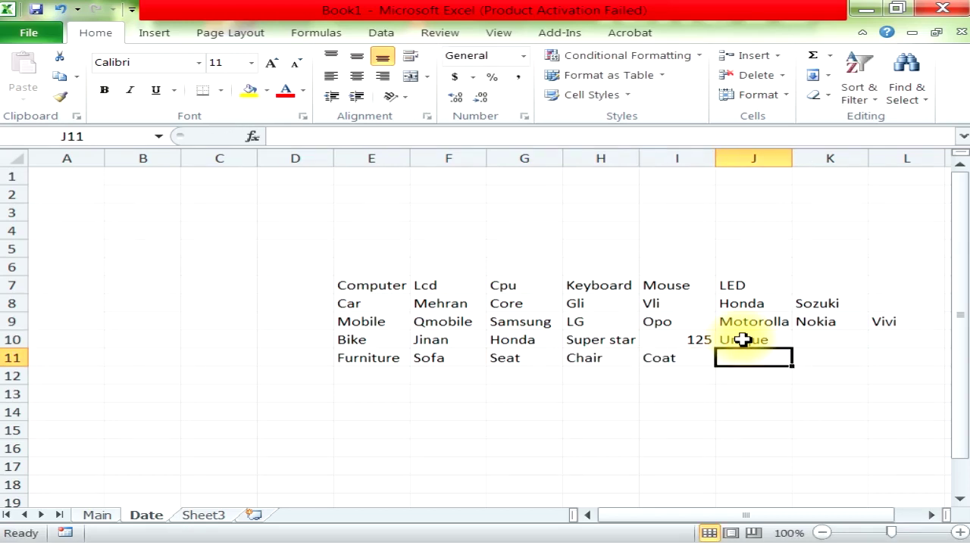
{"action": "type", "text": "Table"}
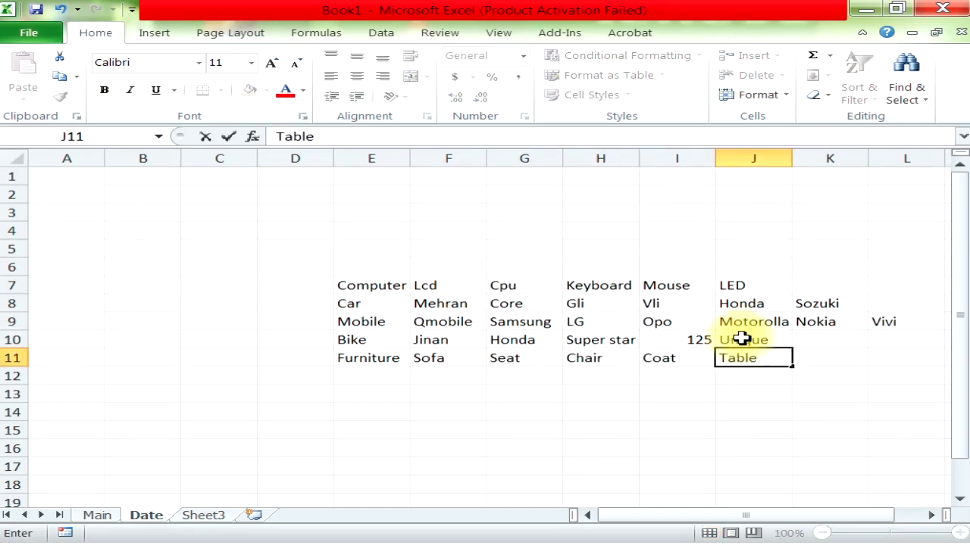
{"action": "left_click", "coordinate": [448, 449]}
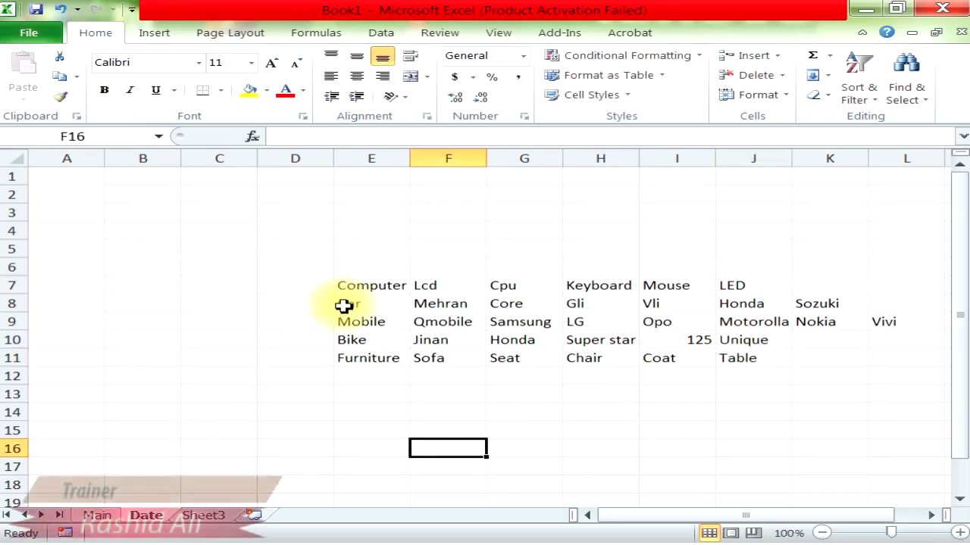
Define the name MainItem for Date!$E$7:$E$11 via Formulas > Define Name.
{"action": "left_click_drag", "start_coordinate": [354, 288], "coordinate": [353, 350]}
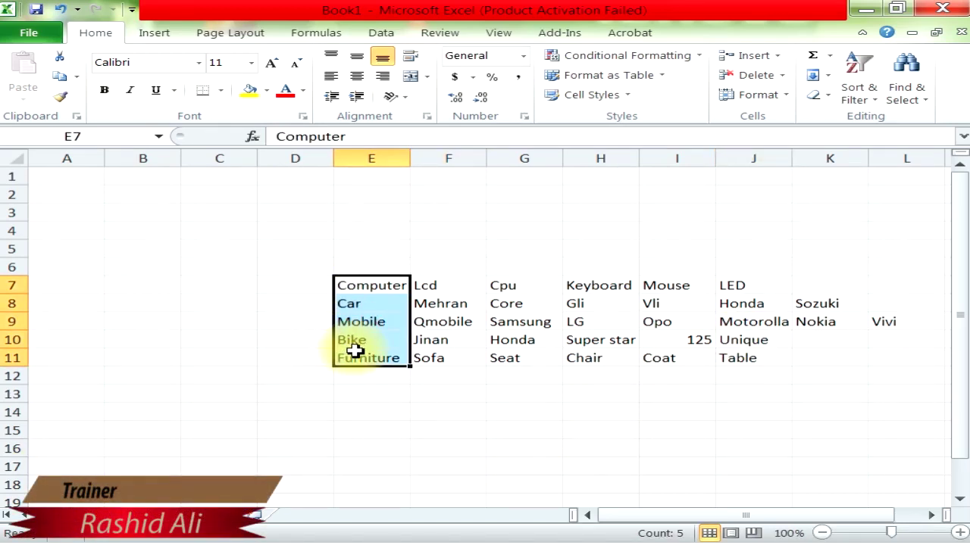
{"action": "left_click_drag", "start_coordinate": [432, 284], "coordinate": [762, 288]}
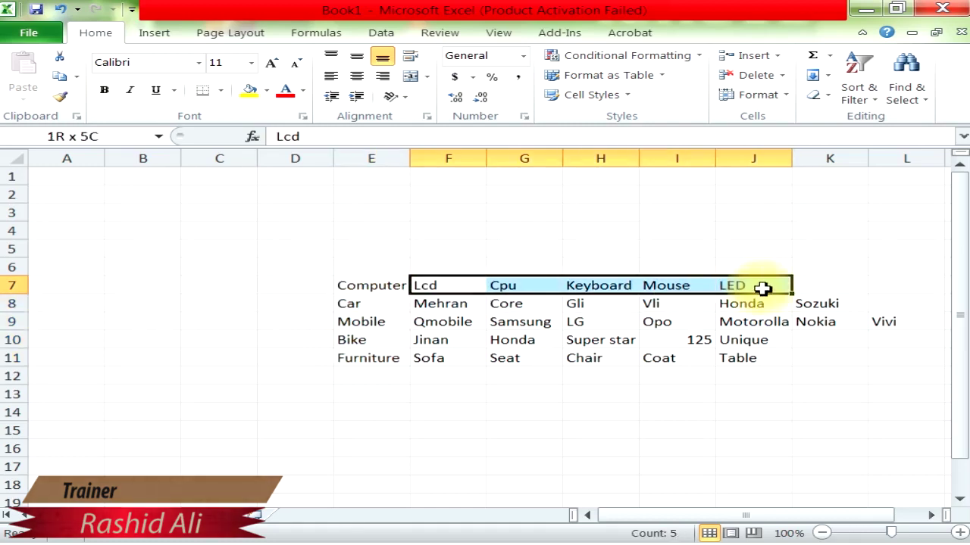
{"action": "left_click", "coordinate": [691, 353]}
{"action": "left_click_drag", "start_coordinate": [371, 286], "coordinate": [373, 360]}
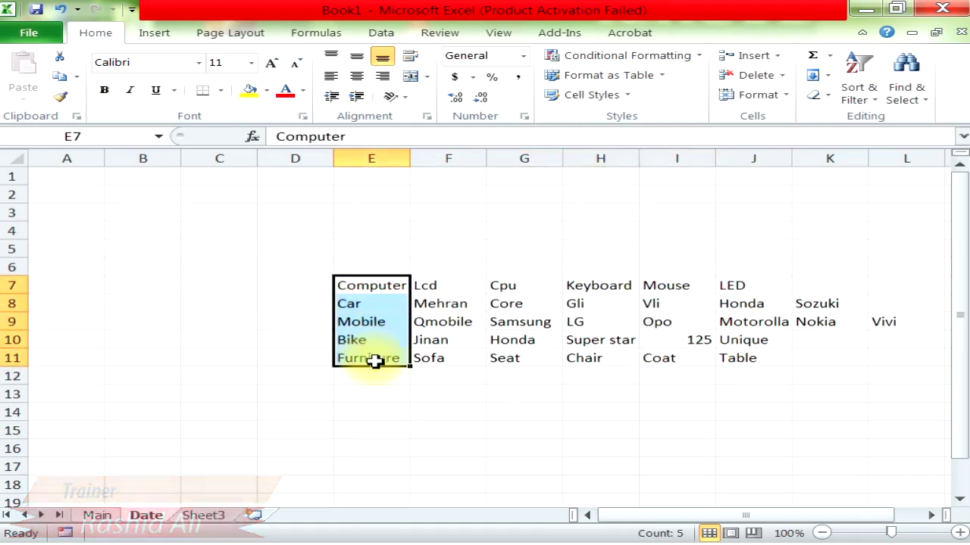
{"action": "left_click", "coordinate": [318, 34]}
{"action": "left_click", "coordinate": [425, 59]}
{"action": "type", "text": "MainItem"}
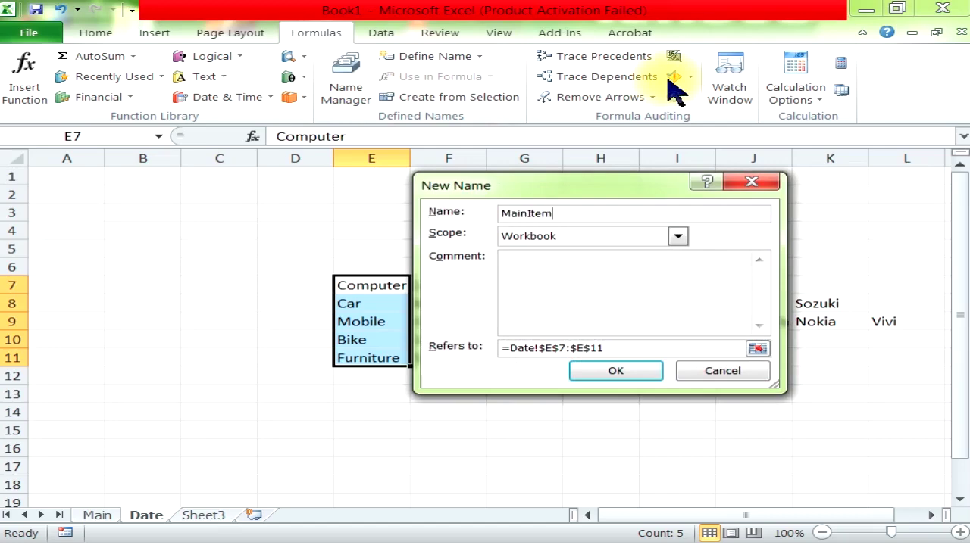
{"action": "left_click", "coordinate": [601, 372]}
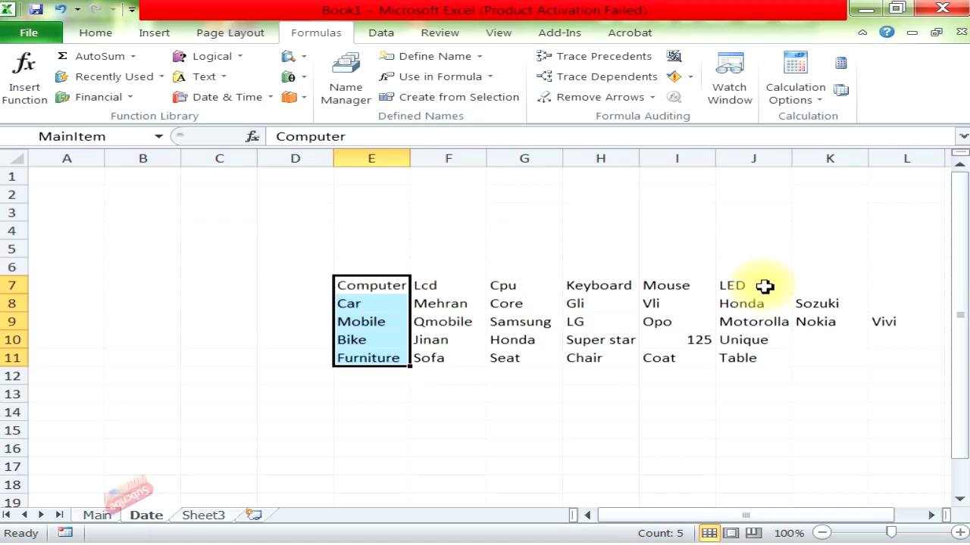
{"action": "left_click_drag", "start_coordinate": [764, 286], "coordinate": [424, 286]}
{"action": "left_click", "coordinate": [356, 286]}
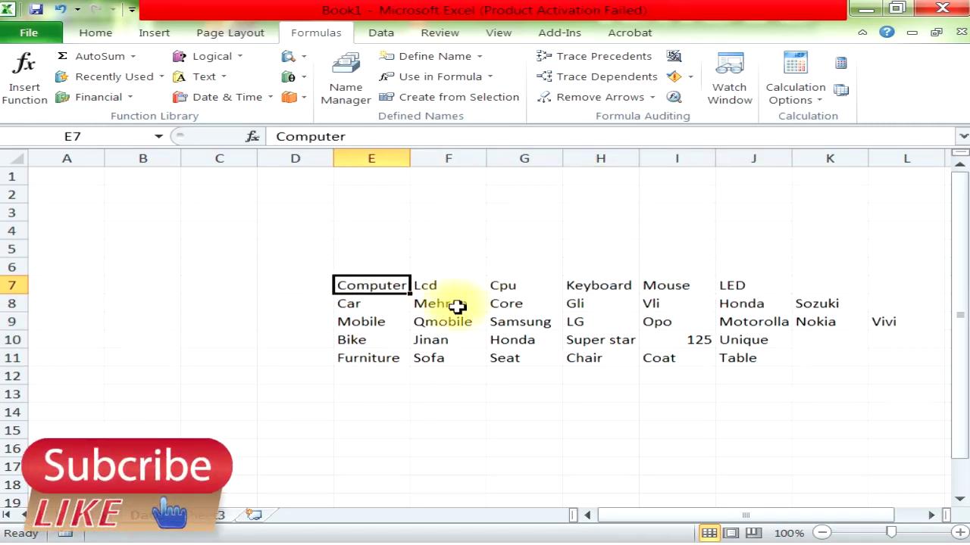
{"action": "left_click", "coordinate": [470, 286]}
{"action": "left_click_drag", "start_coordinate": [471, 285], "coordinate": [780, 290]}
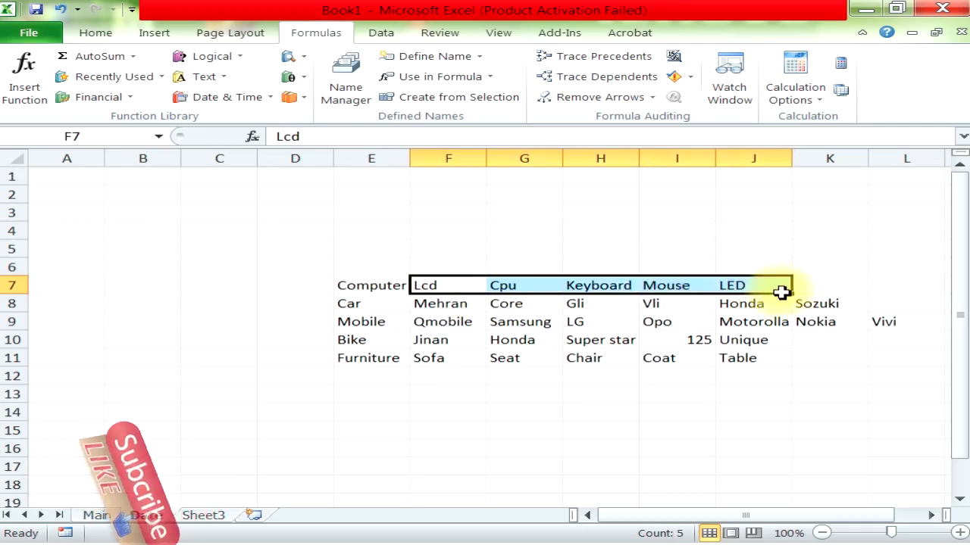
{"action": "left_click_drag", "start_coordinate": [441, 339], "coordinate": [750, 342]}
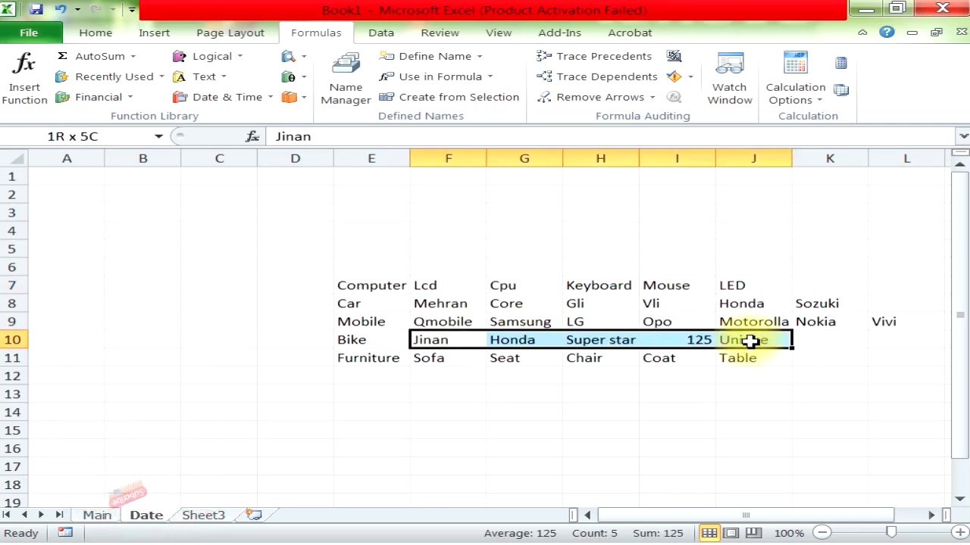
{"action": "left_click", "coordinate": [732, 389]}
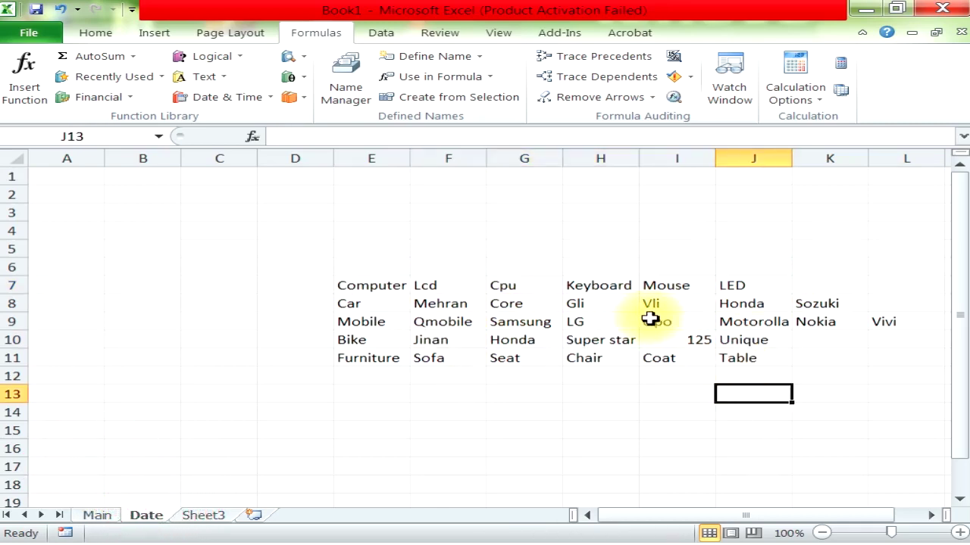
{"action": "left_click_drag", "start_coordinate": [451, 285], "coordinate": [724, 290]}
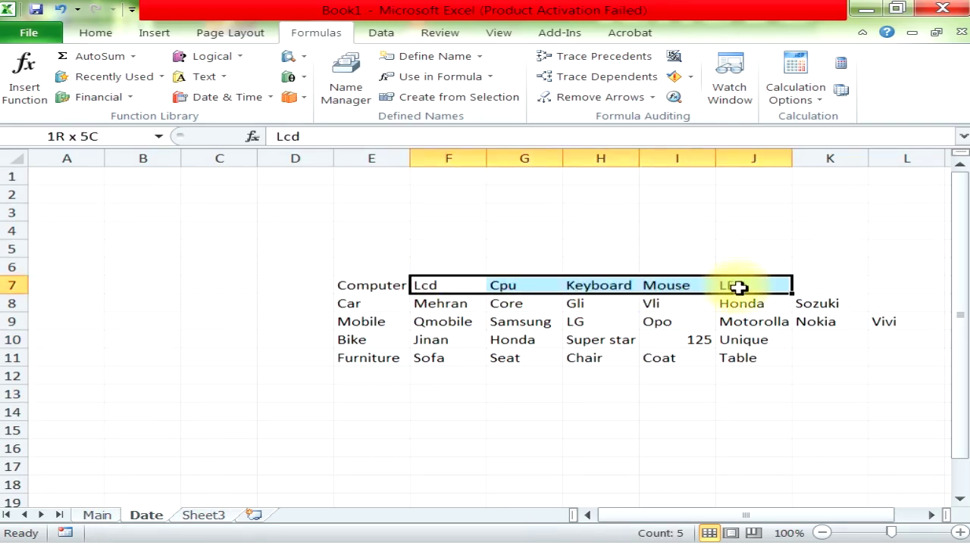
{"action": "left_click", "coordinate": [435, 54]}
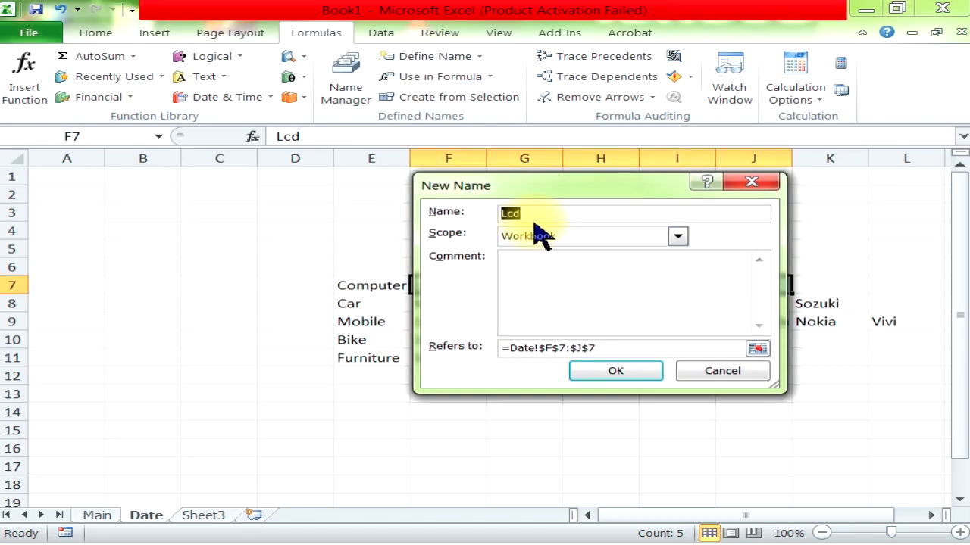
{"action": "left_click", "coordinate": [706, 373]}
{"action": "left_click", "coordinate": [691, 391]}
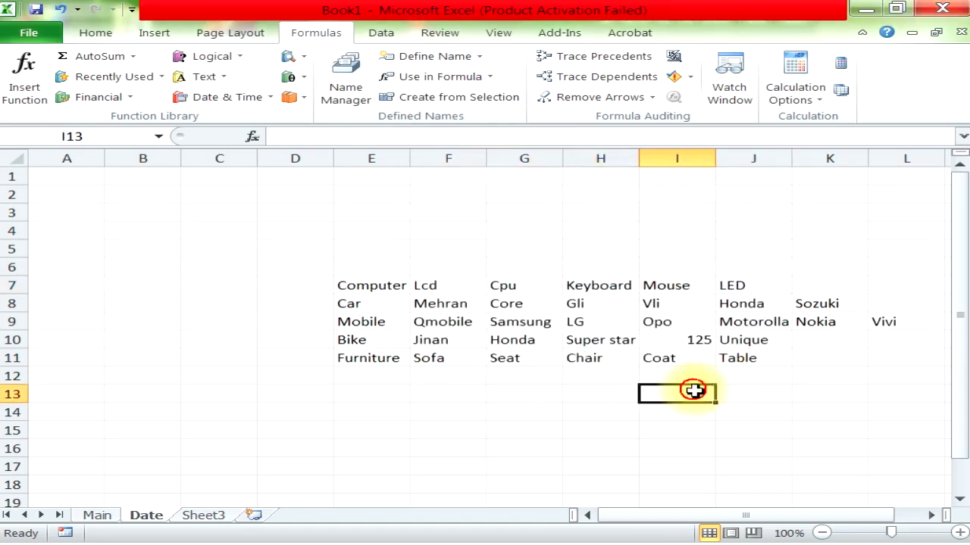
Select the item and sub-item table E7:L11 for naming.
{"action": "mouse_move", "coordinate": [365, 291]}
{"action": "left_mouse_down"}
{"action": "mouse_move", "coordinate": [377, 365]}
{"action": "mouse_move", "coordinate": [965, 328]}
{"action": "mouse_move", "coordinate": [748, 367]}
{"action": "left_mouse_up"}
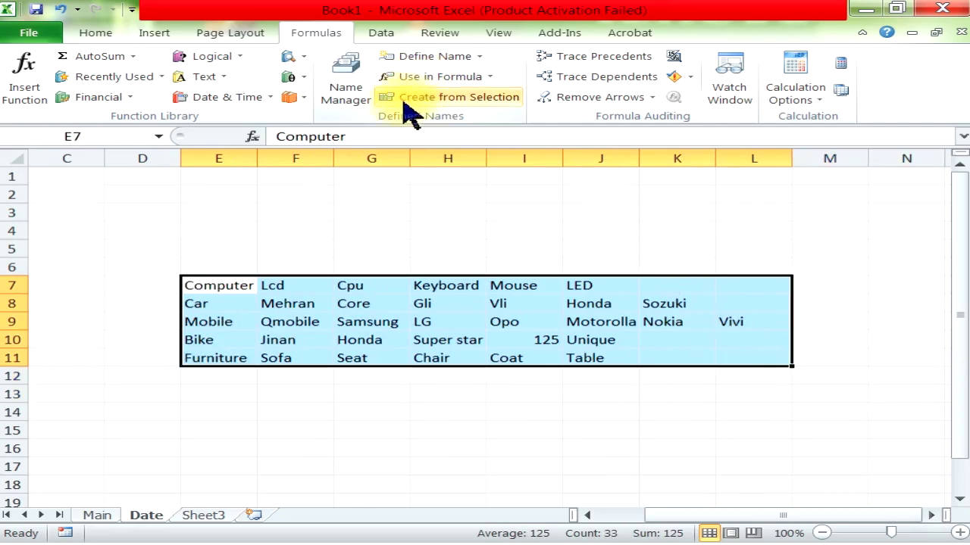
{"action": "left_click", "coordinate": [478, 104]}
{"action": "left_click_drag", "start_coordinate": [548, 220], "coordinate": [622, 125]}
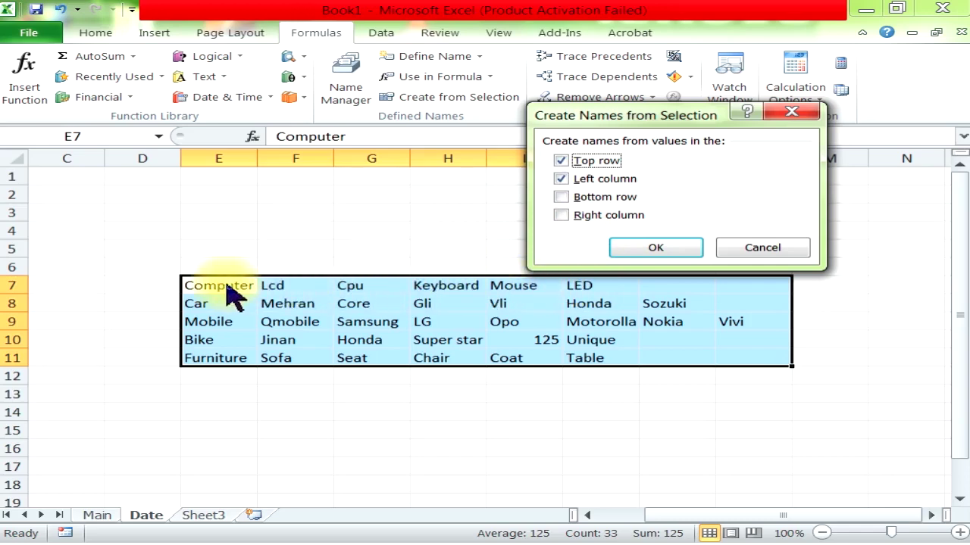
Create names from the Left column only, naming rows Computer, Car, Mobile, Bike and Furniture.
{"action": "left_click", "coordinate": [596, 163]}
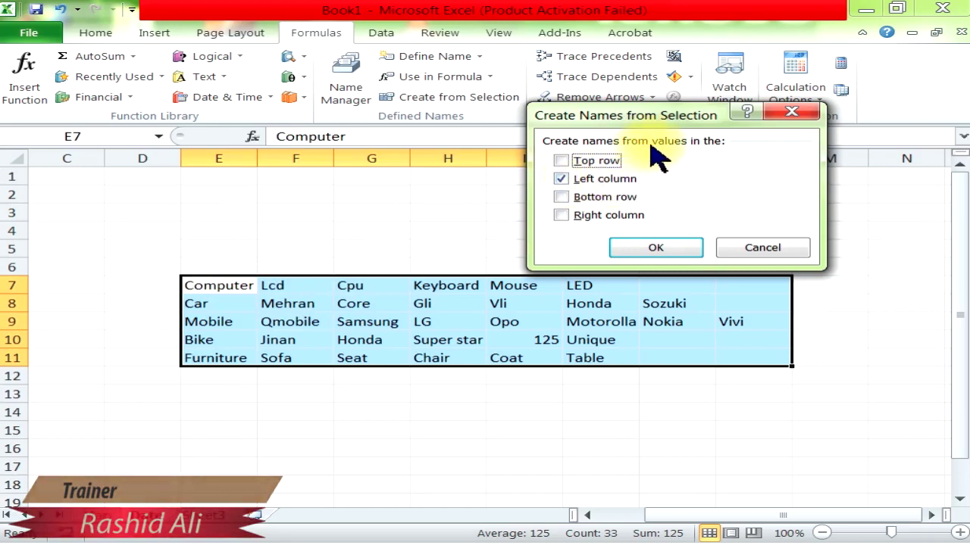
{"action": "left_click", "coordinate": [595, 180]}
{"action": "left_click", "coordinate": [572, 164]}
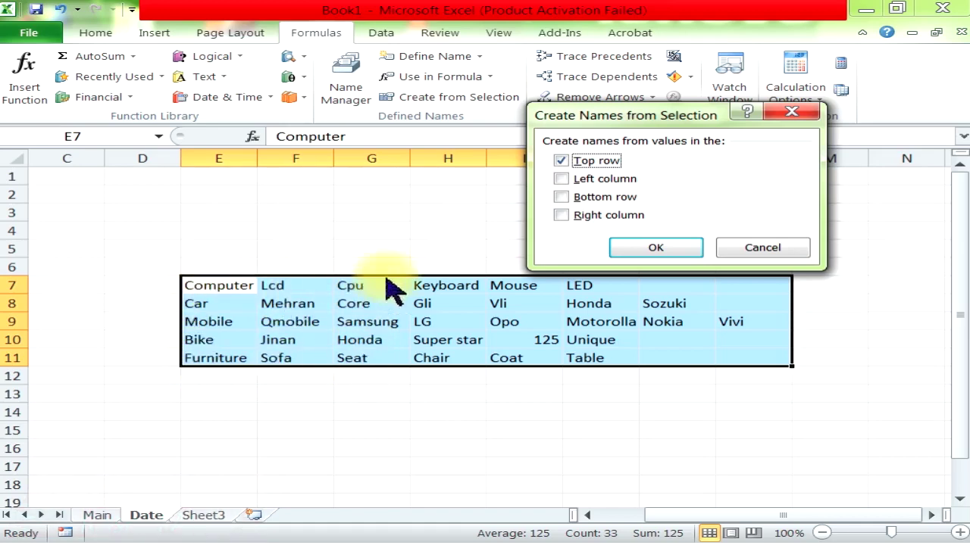
{"action": "left_click", "coordinate": [591, 160]}
{"action": "left_click", "coordinate": [587, 197]}
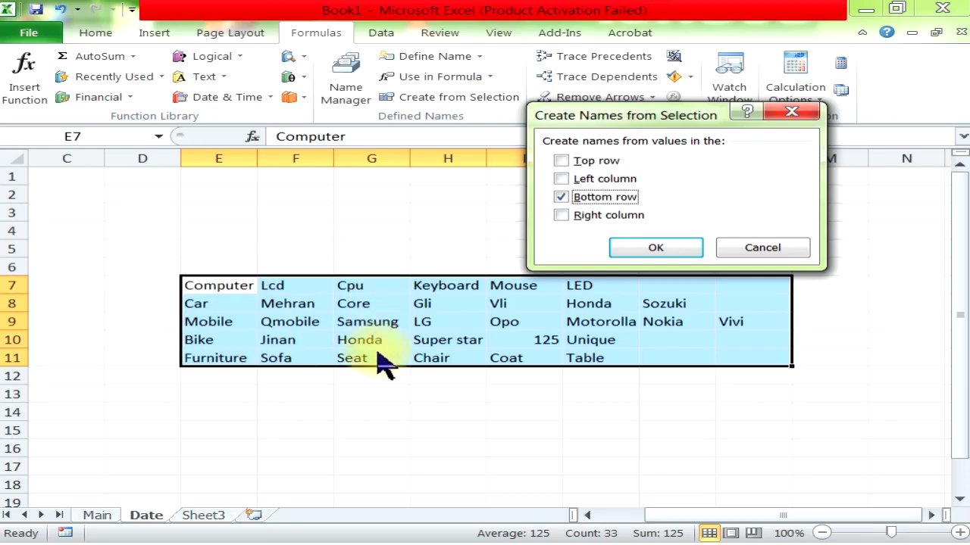
{"action": "left_click", "coordinate": [590, 198]}
{"action": "left_click", "coordinate": [580, 215]}
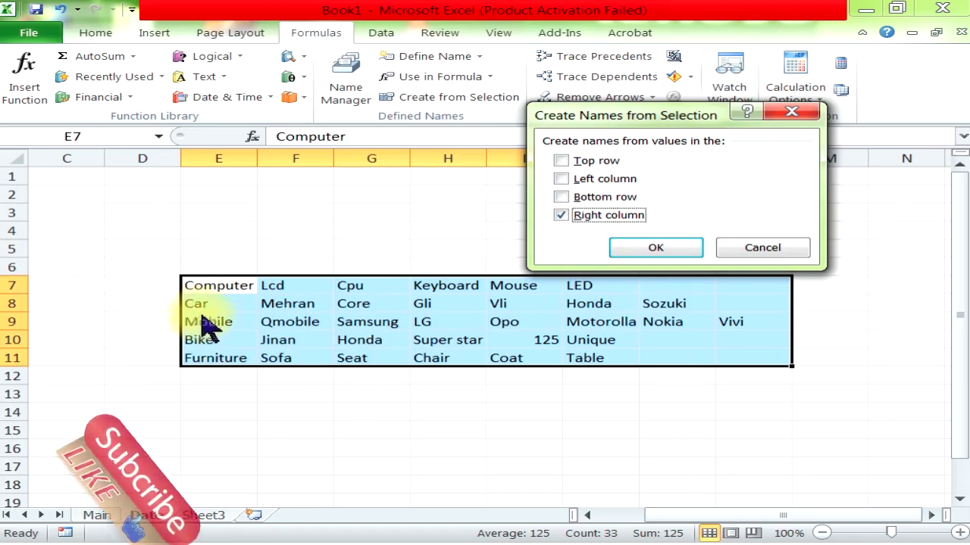
{"action": "left_click", "coordinate": [587, 215]}
{"action": "left_click", "coordinate": [580, 179]}
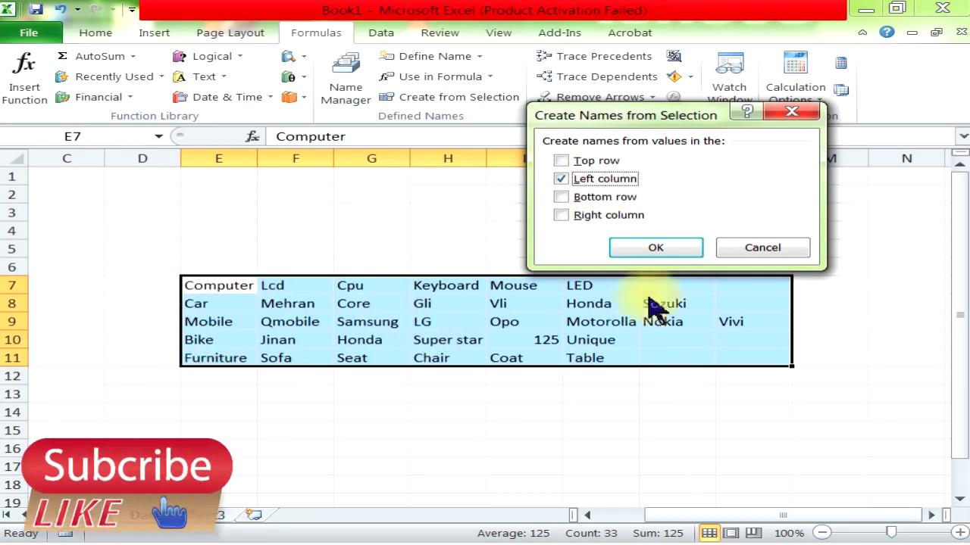
{"action": "left_click", "coordinate": [656, 247]}
{"action": "left_click", "coordinate": [495, 227]}
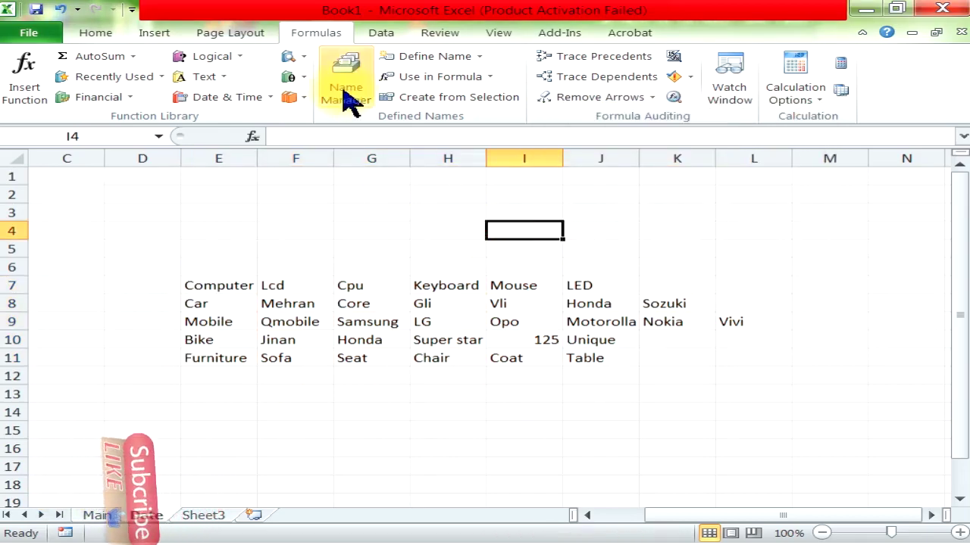
{"action": "left_click", "coordinate": [347, 68]}
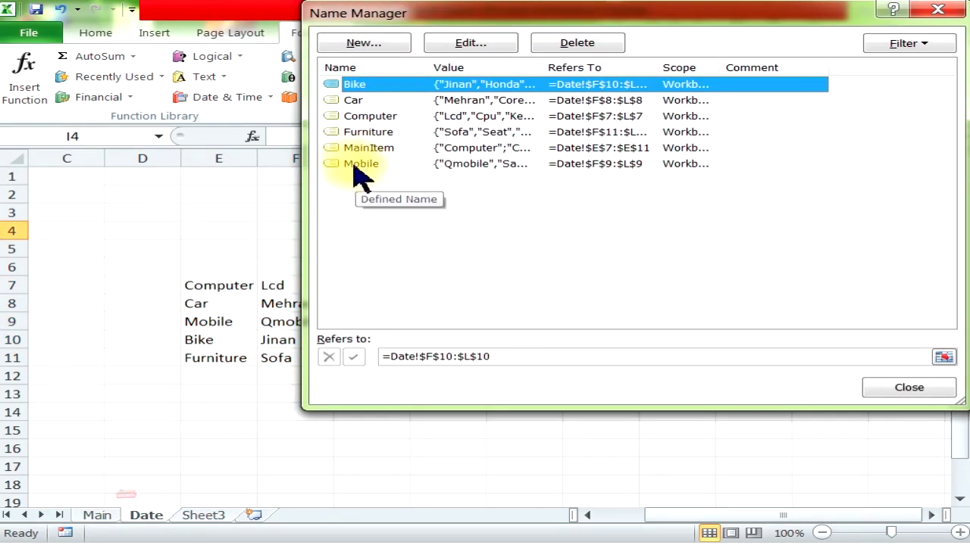
{"action": "left_click", "coordinate": [361, 149]}
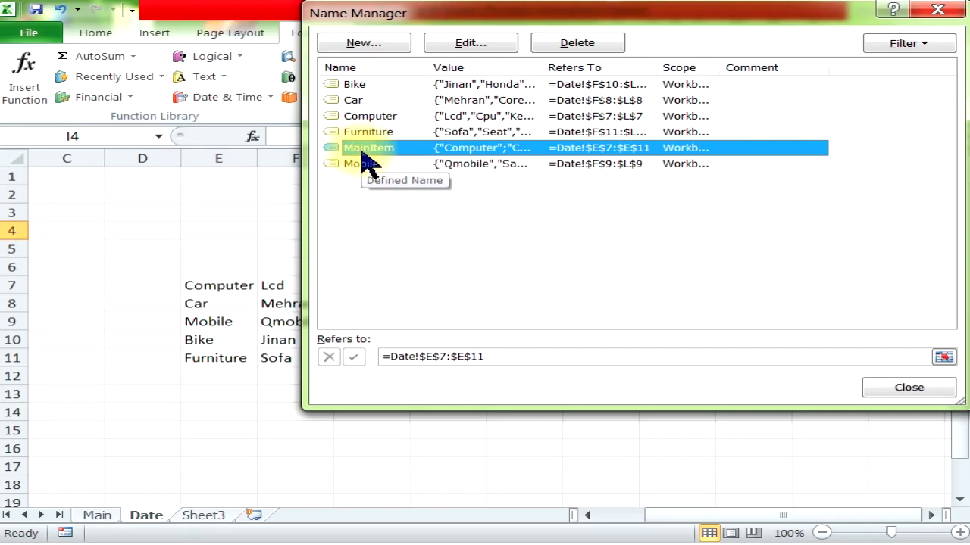
{"action": "left_click", "coordinate": [368, 164]}
{"action": "left_click", "coordinate": [369, 131]}
{"action": "left_click", "coordinate": [365, 116]}
{"action": "left_click", "coordinate": [358, 100]}
{"action": "left_click", "coordinate": [353, 84]}
{"action": "left_click_drag", "start_coordinate": [409, 15], "coordinate": [540, 26]}
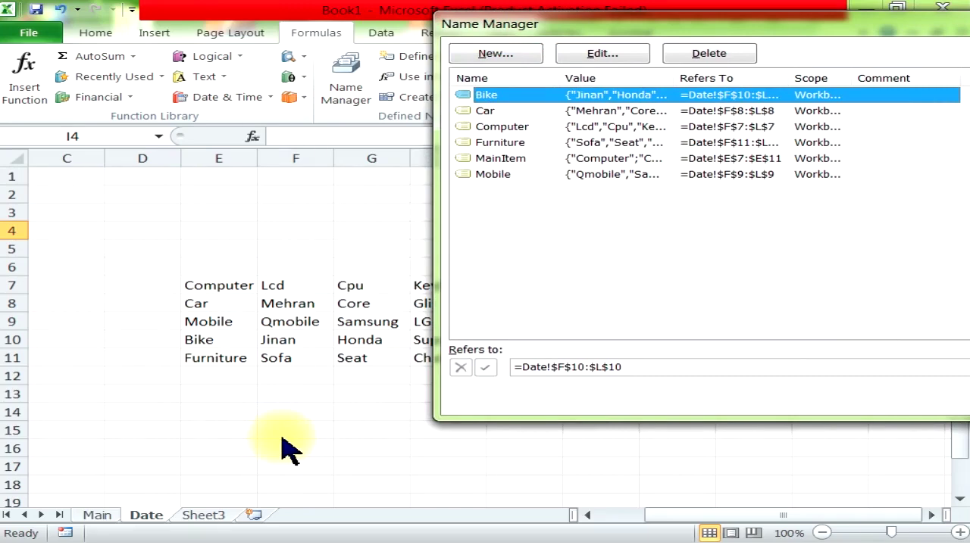
{"action": "left_click_drag", "start_coordinate": [590, 24], "coordinate": [392, 22]}
{"action": "left_click", "coordinate": [826, 400]}
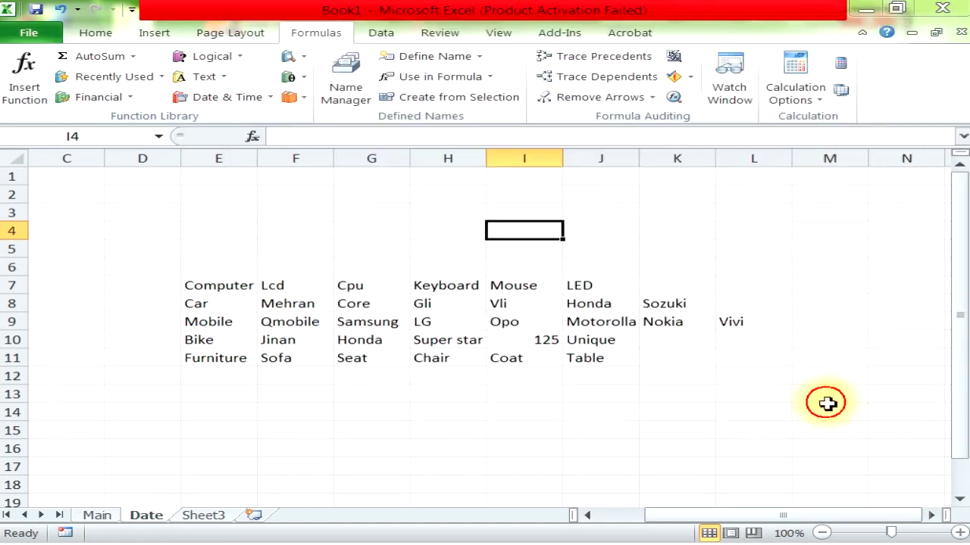
{"action": "left_click", "coordinate": [158, 137]}
{"action": "left_click", "coordinate": [125, 206]}
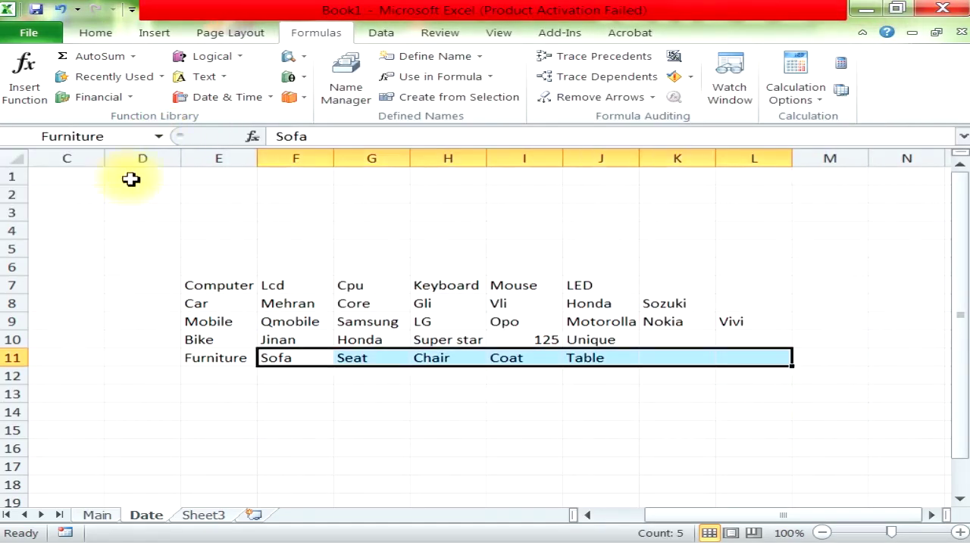
{"action": "left_click", "coordinate": [158, 136]}
{"action": "left_click", "coordinate": [152, 157]}
{"action": "left_click", "coordinate": [159, 136]}
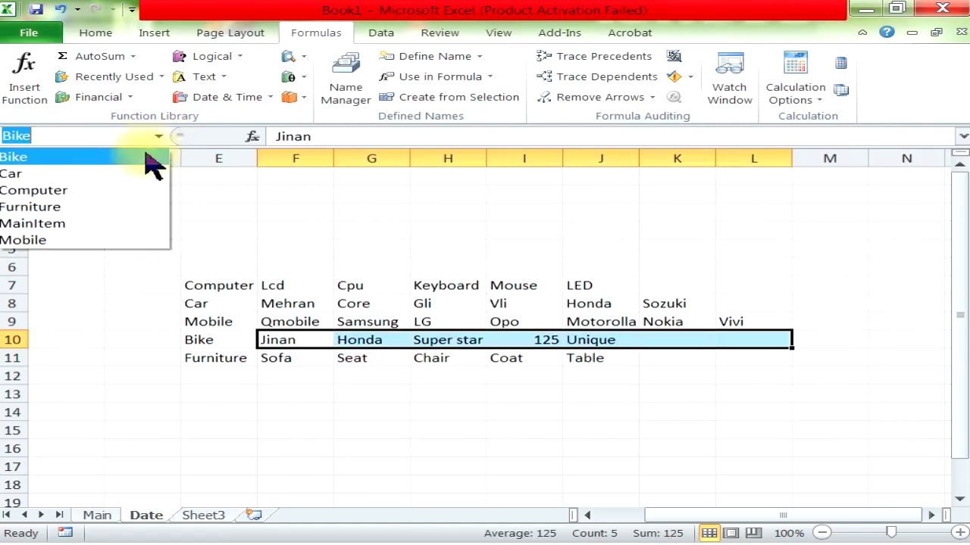
{"action": "left_click", "coordinate": [128, 239]}
{"action": "left_click", "coordinate": [159, 136]}
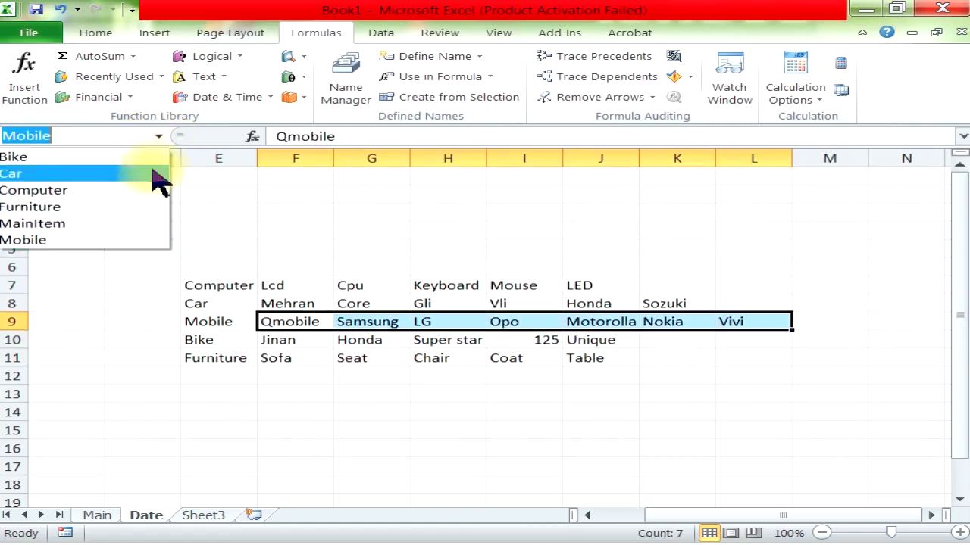
{"action": "left_click", "coordinate": [144, 223]}
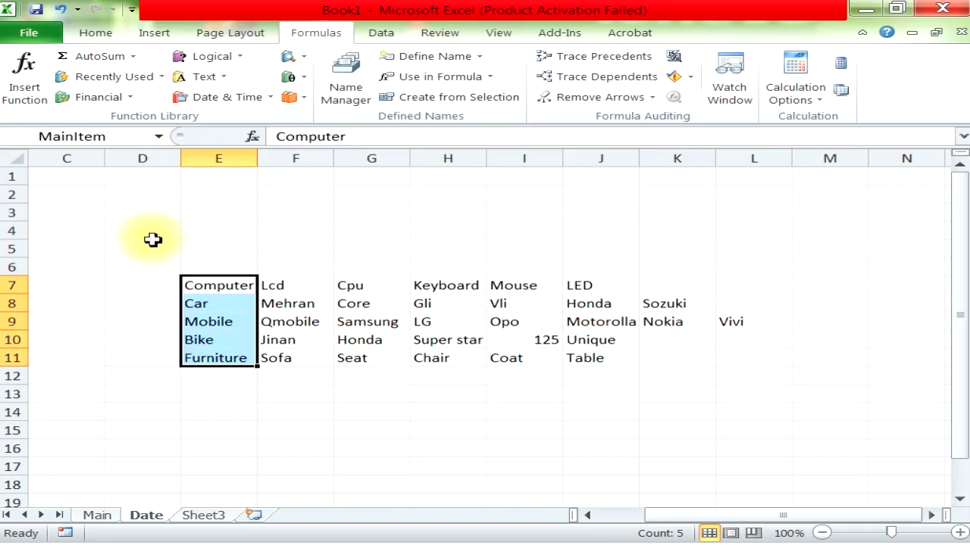
{"action": "left_click", "coordinate": [278, 411]}
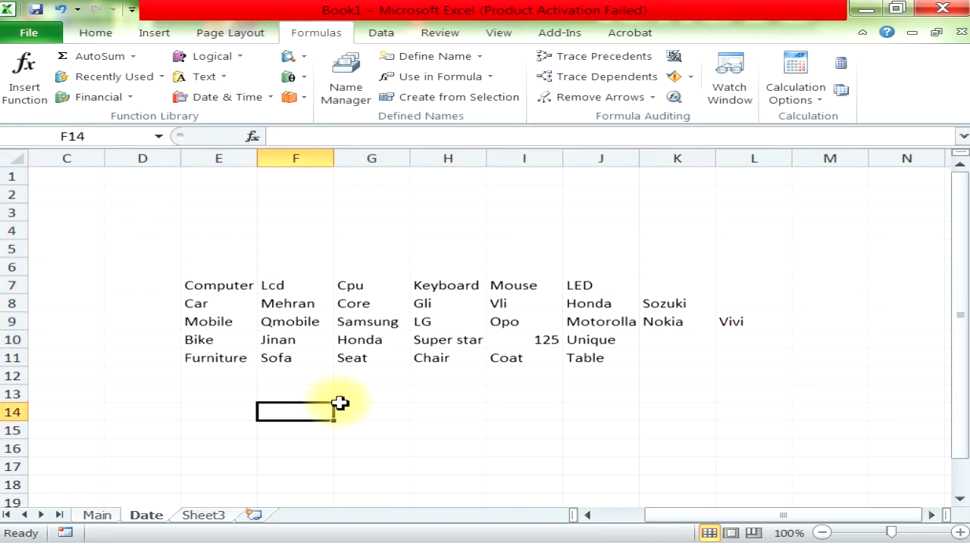
On the Main sheet, select the Item Name cells A2:A19.
{"action": "left_click", "coordinate": [97, 516]}
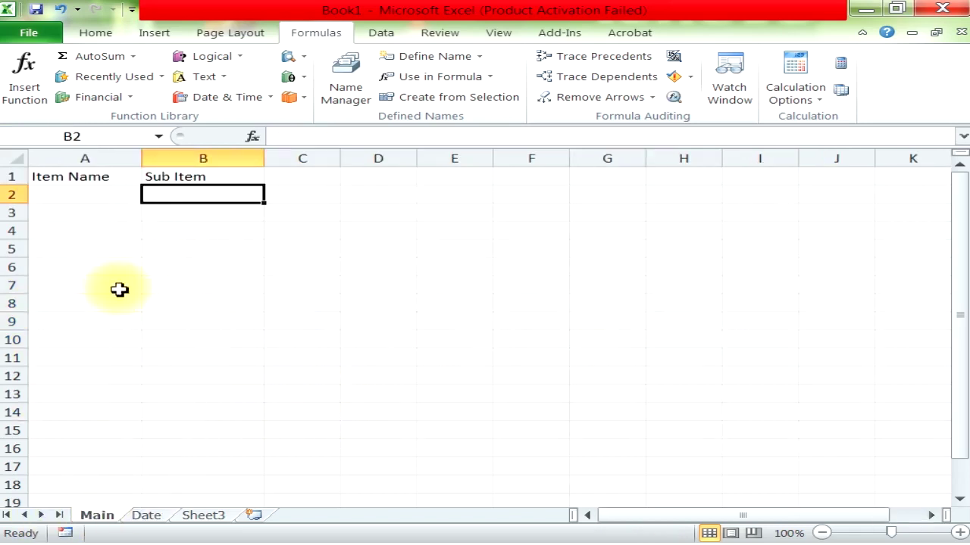
{"action": "left_click", "coordinate": [77, 210]}
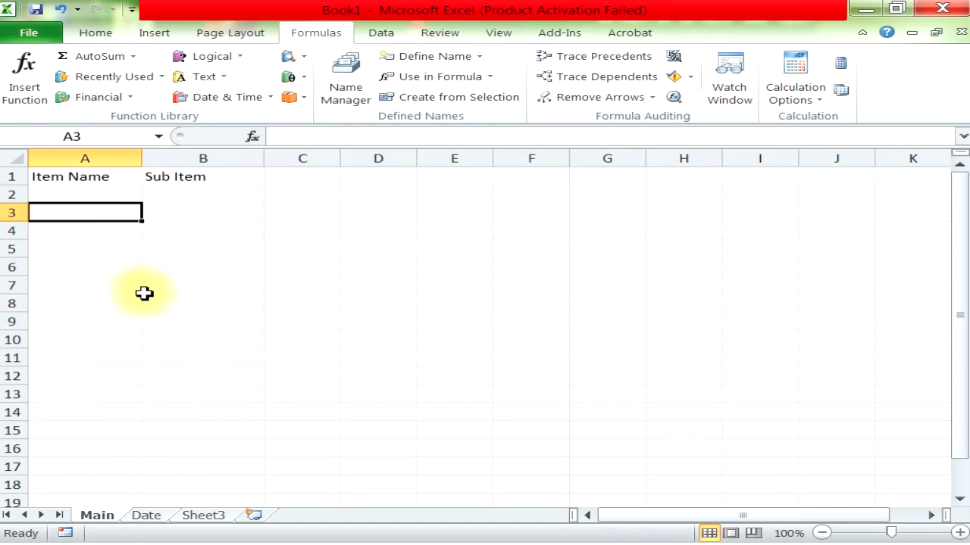
{"action": "left_click_drag", "start_coordinate": [79, 196], "coordinate": [72, 482]}
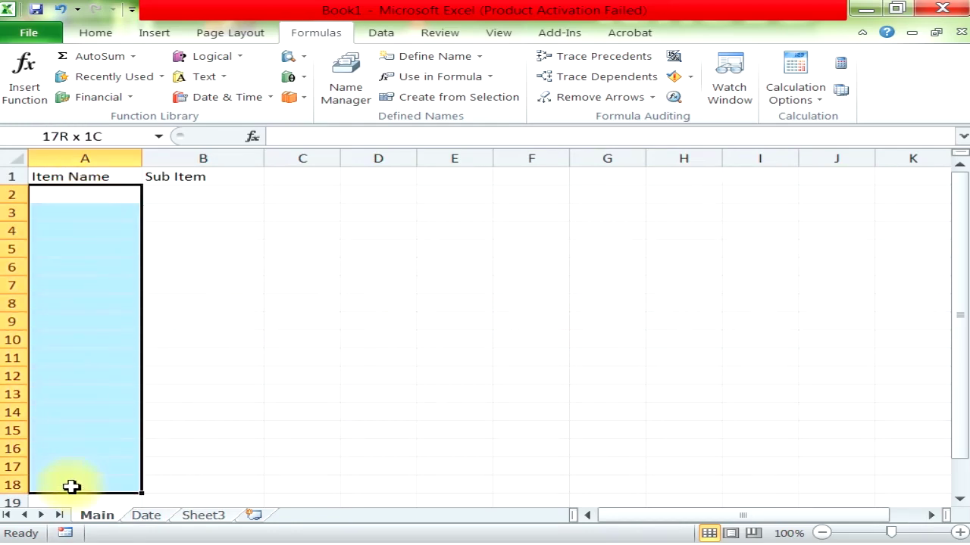
{"action": "mouse_move", "coordinate": [71, 487]}
{"action": "left_mouse_down"}
{"action": "mouse_move", "coordinate": [69, 499]}
{"action": "mouse_move", "coordinate": [83, 475]}
{"action": "left_mouse_up"}
{"action": "scroll", "coordinate": [114, 441], "scroll_direction": "up", "scroll_amount": 1}
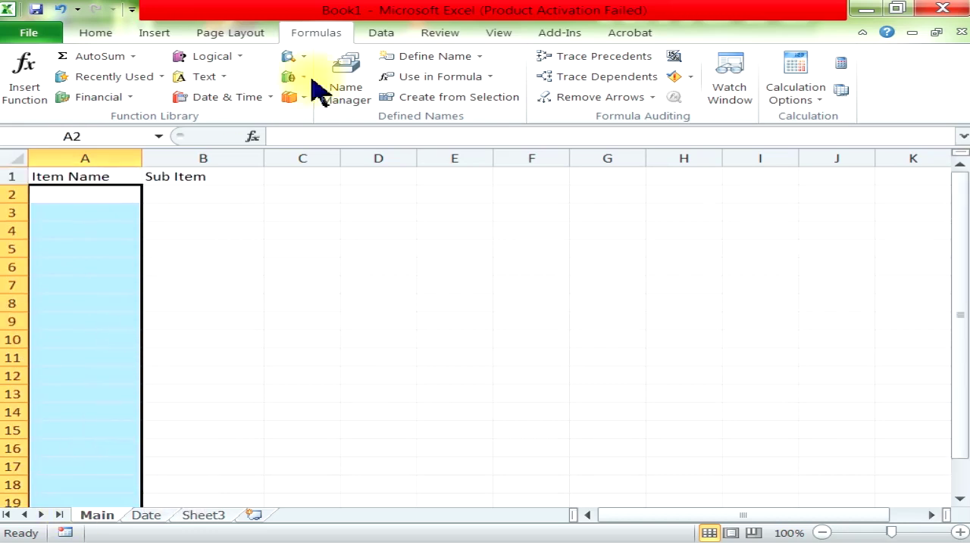
Apply List data validation with source =MainItem to the selected cells.
{"action": "left_click", "coordinate": [379, 38]}
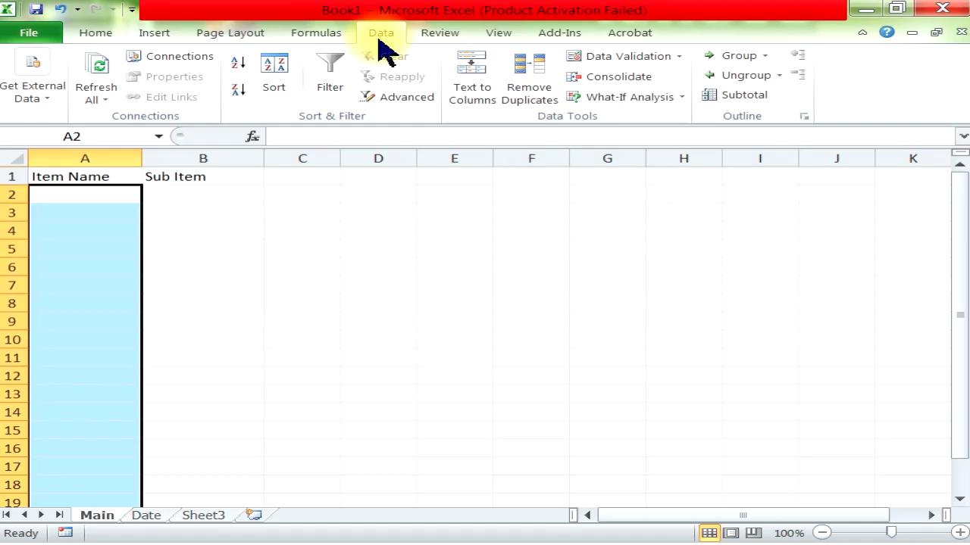
{"action": "left_click", "coordinate": [616, 60]}
{"action": "left_click_drag", "start_coordinate": [476, 72], "coordinate": [541, 85]}
{"action": "left_click", "coordinate": [493, 182]}
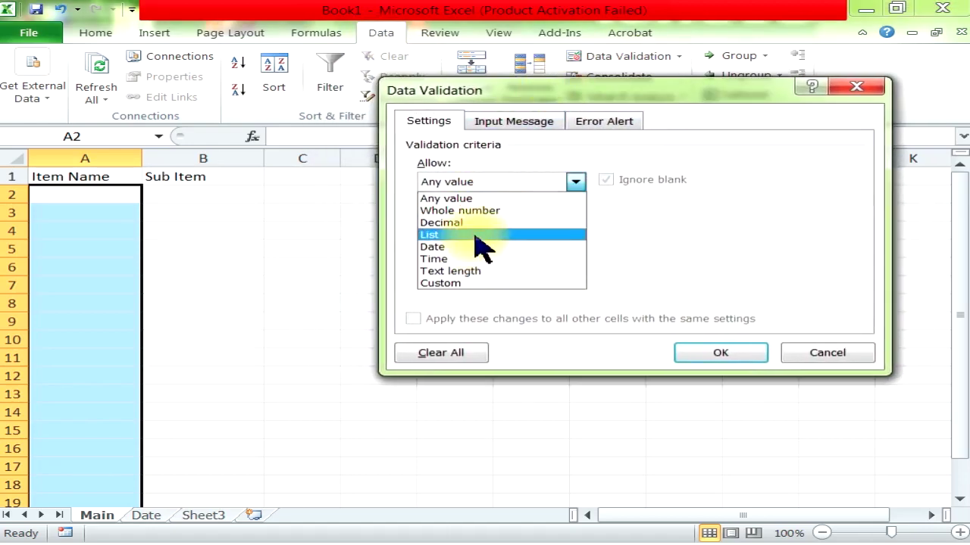
{"action": "left_click", "coordinate": [484, 236]}
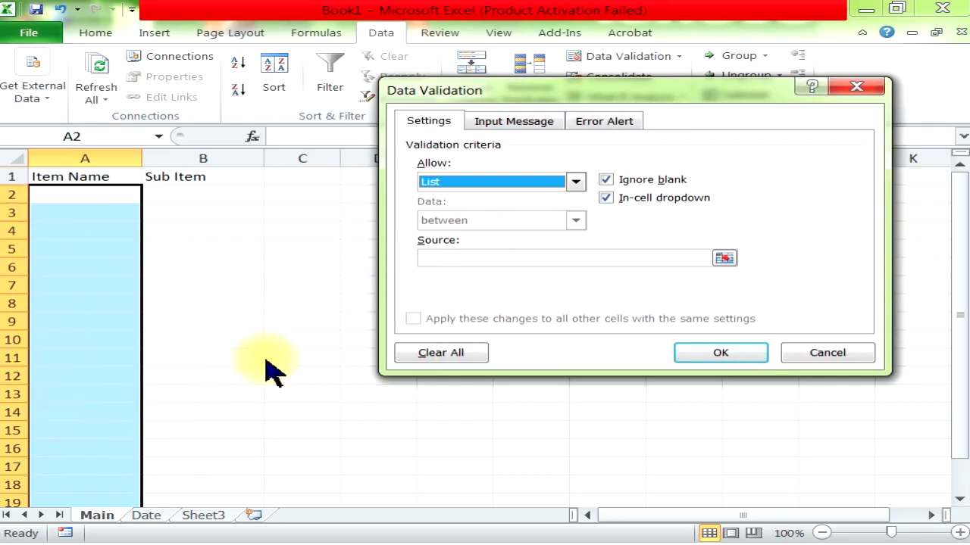
{"action": "left_click", "coordinate": [483, 261]}
{"action": "type", "text": "=Main"}
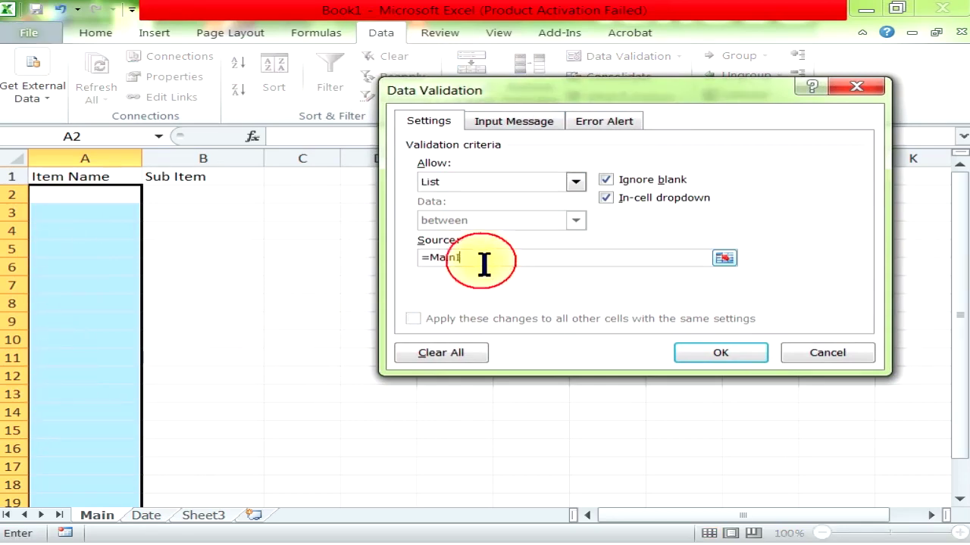
{"action": "type", "text": "Item"}
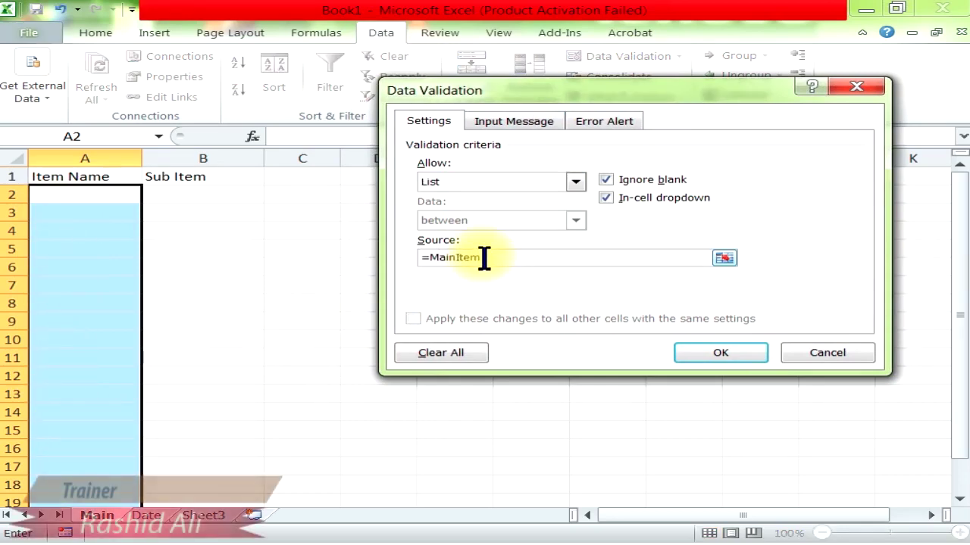
{"action": "left_click", "coordinate": [723, 355]}
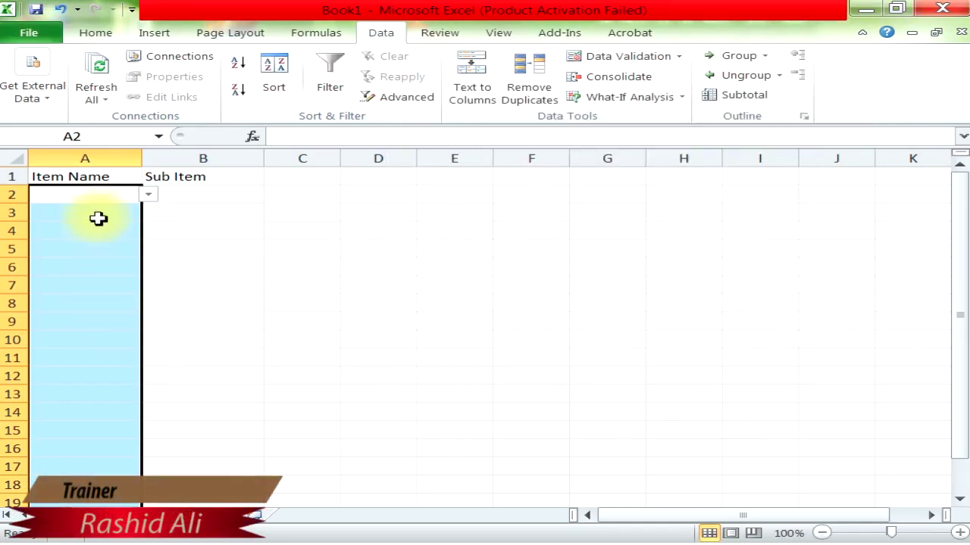
Pick Computer in A2 and Car in A3 from the Item Name dropdowns.
{"action": "left_click", "coordinate": [117, 193]}
{"action": "left_click", "coordinate": [149, 196]}
{"action": "left_click", "coordinate": [102, 210]}
{"action": "left_click", "coordinate": [141, 212]}
{"action": "left_click", "coordinate": [149, 213]}
Pick Mobile in A4 and Bike in A5, then select the Sub Item cells in column B.
{"action": "left_click", "coordinate": [115, 238]}
{"action": "left_click", "coordinate": [129, 233]}
{"action": "left_click", "coordinate": [148, 231]}
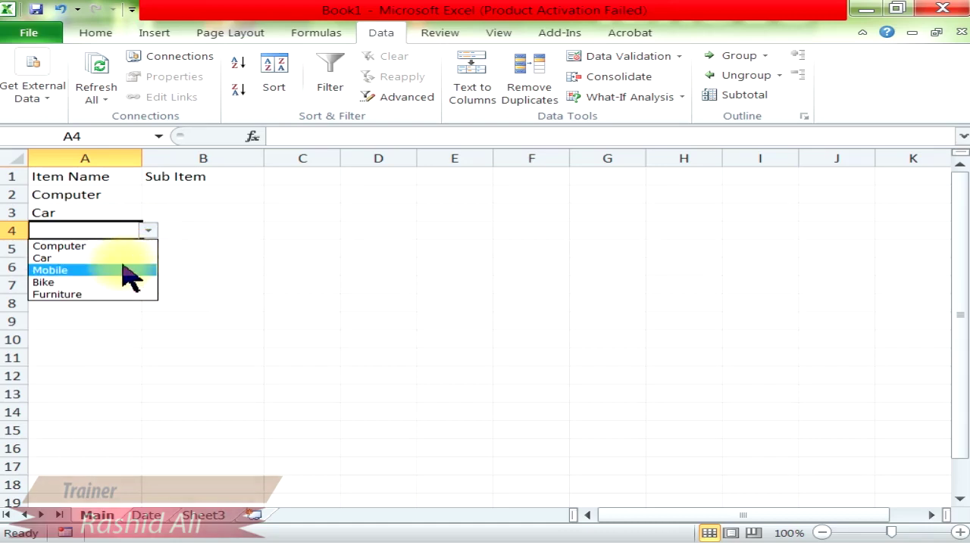
{"action": "left_click", "coordinate": [134, 270]}
{"action": "left_click", "coordinate": [113, 249]}
{"action": "left_click", "coordinate": [147, 250]}
{"action": "left_click", "coordinate": [121, 301]}
{"action": "left_click", "coordinate": [124, 267]}
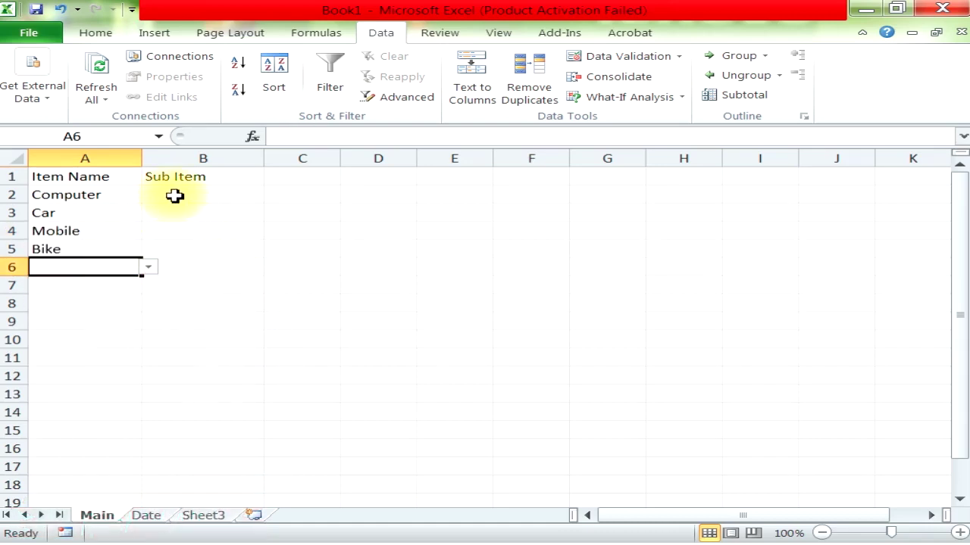
{"action": "mouse_move", "coordinate": [177, 194]}
{"action": "left_mouse_down"}
{"action": "mouse_move", "coordinate": [241, 338]}
{"action": "mouse_move", "coordinate": [228, 160]}
{"action": "left_mouse_up"}
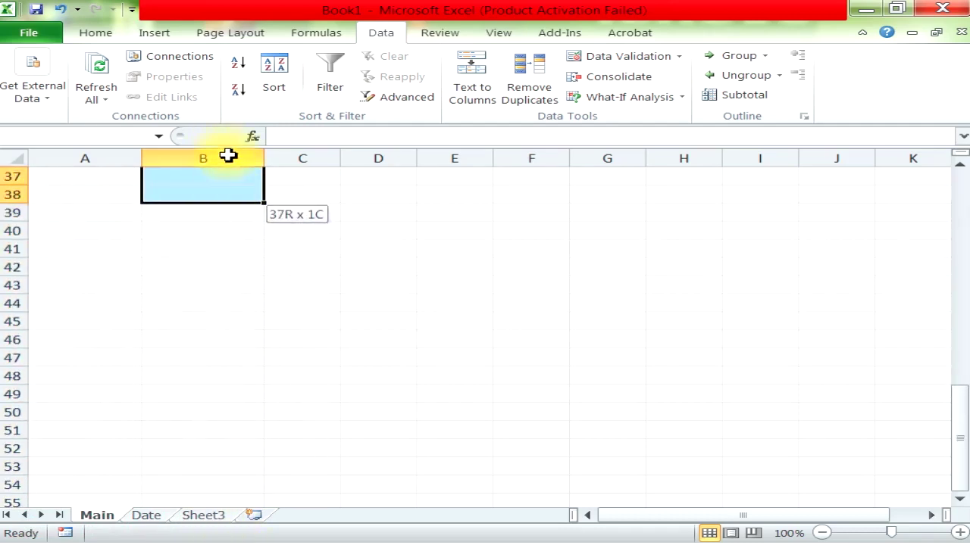
{"action": "mouse_move", "coordinate": [228, 160]}
{"action": "left_mouse_down"}
{"action": "mouse_move", "coordinate": [231, 308]}
{"action": "mouse_move", "coordinate": [154, 410]}
{"action": "left_mouse_up"}
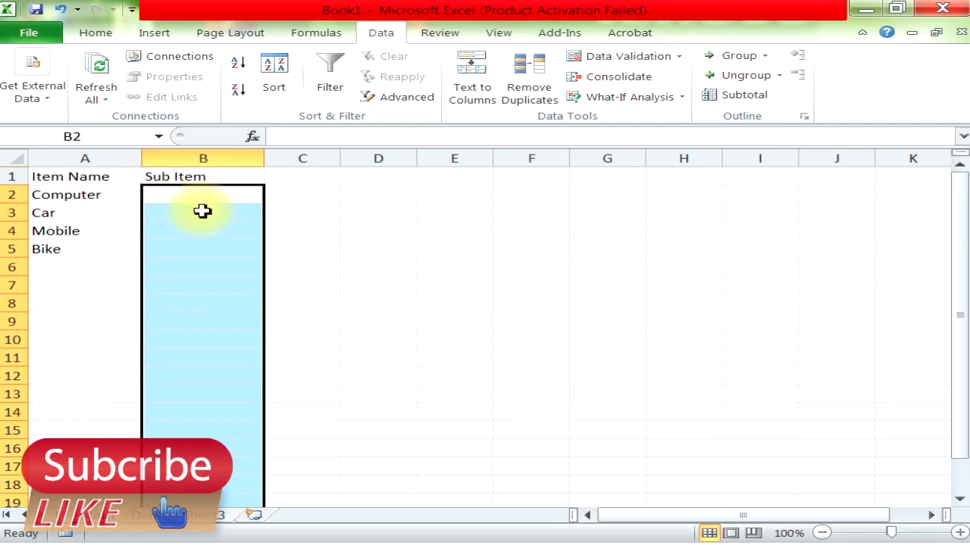
Give B2:B19 List validation with source =INDIRECT(A2), then open B2's dropdown.
{"action": "left_click", "coordinate": [616, 58]}
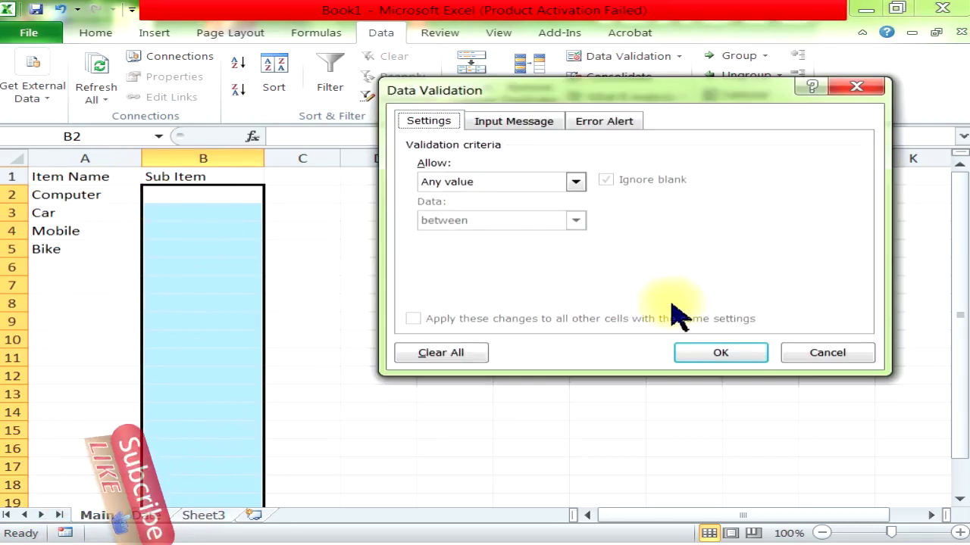
{"action": "left_click", "coordinate": [504, 183]}
{"action": "left_click", "coordinate": [484, 232]}
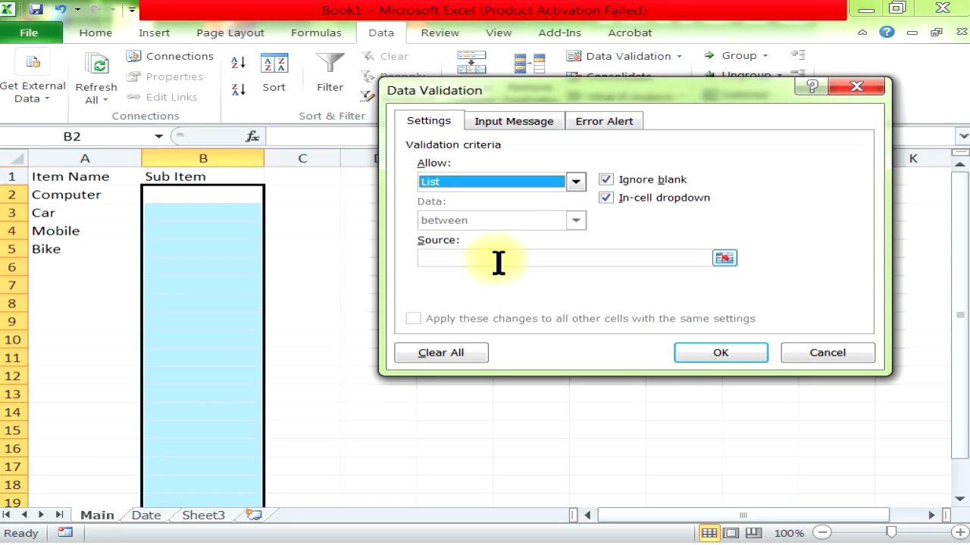
{"action": "left_click", "coordinate": [499, 259]}
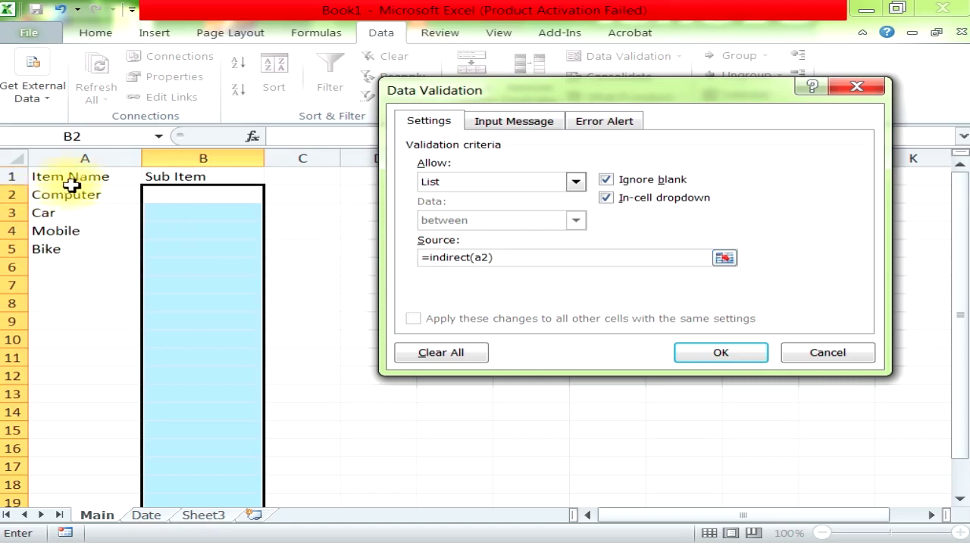
{"action": "type", "text": "=indirect(a2)"}
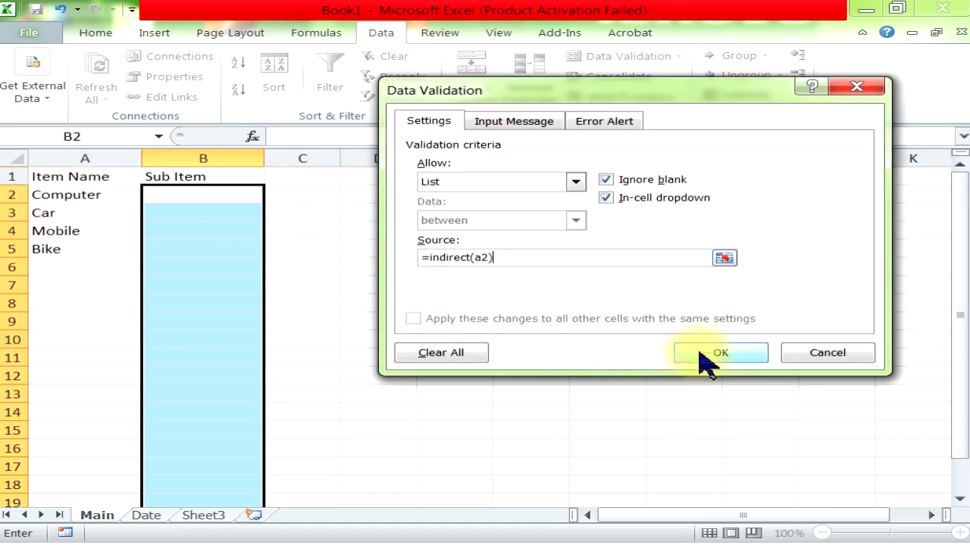
{"action": "left_click", "coordinate": [703, 352]}
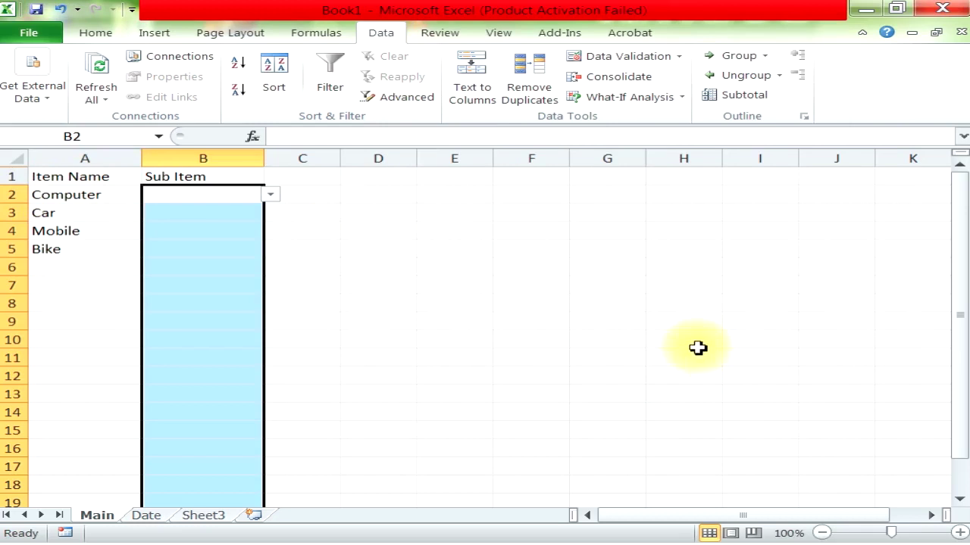
{"action": "left_click", "coordinate": [208, 194]}
{"action": "left_click", "coordinate": [271, 195]}
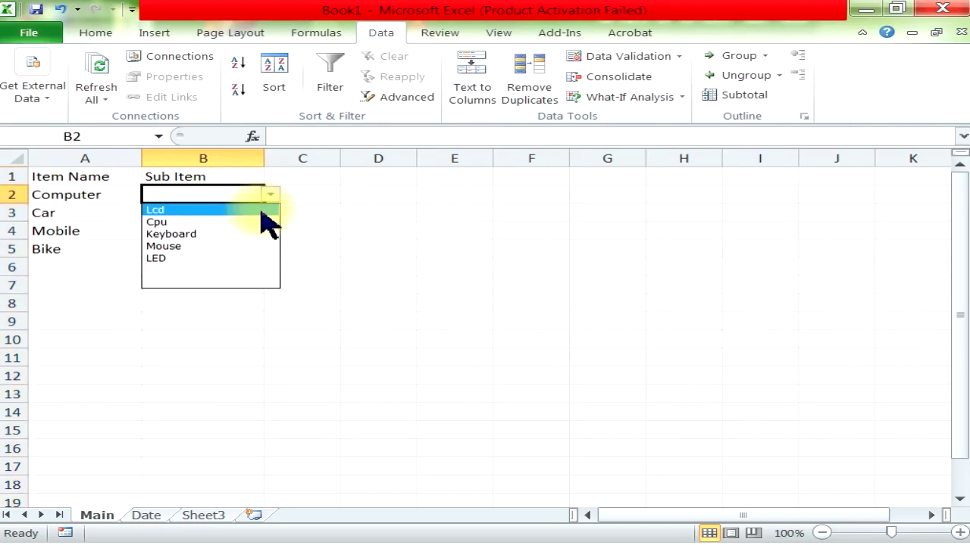
Choose sub-items Keyboard, Vli, Opo and 125 in B2:B5.
{"action": "left_click", "coordinate": [255, 234]}
{"action": "left_click", "coordinate": [249, 212]}
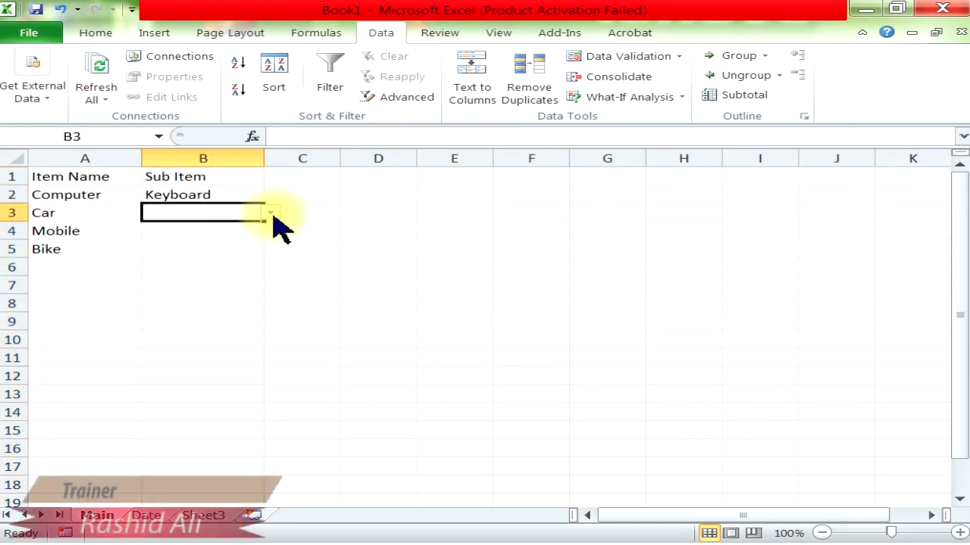
{"action": "left_click", "coordinate": [270, 213]}
{"action": "left_click", "coordinate": [269, 264]}
{"action": "left_click", "coordinate": [253, 231]}
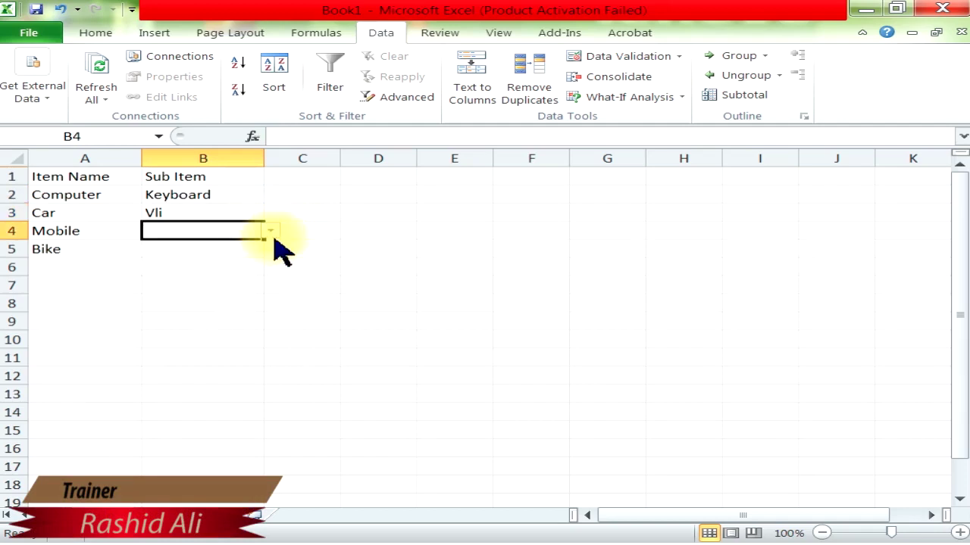
{"action": "left_click", "coordinate": [270, 231]}
{"action": "left_click", "coordinate": [242, 282]}
{"action": "left_click", "coordinate": [228, 249]}
{"action": "left_click", "coordinate": [270, 249]}
{"action": "left_click", "coordinate": [212, 300]}
Set row 6 to Furniture in A6 with Chair in B6.
{"action": "left_click", "coordinate": [128, 266]}
{"action": "left_click", "coordinate": [250, 267]}
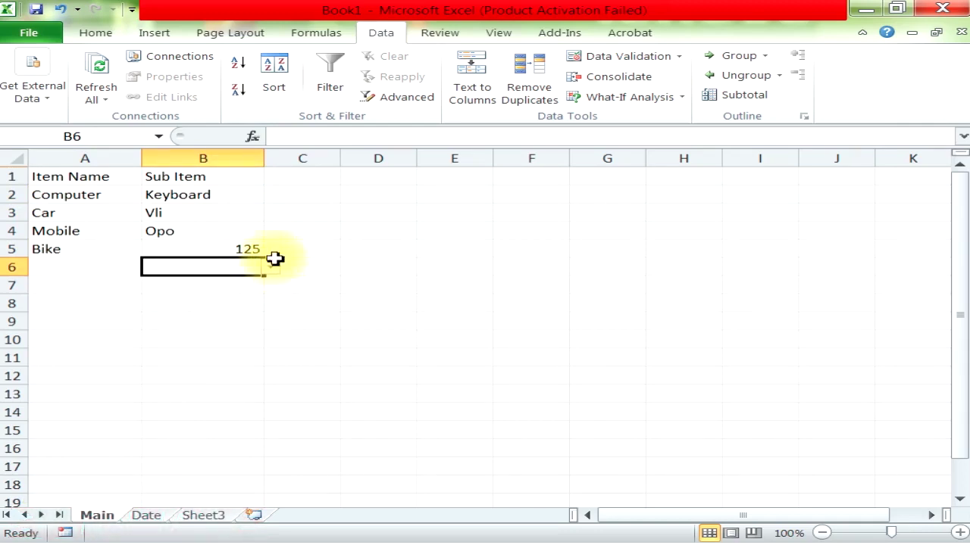
{"action": "left_click", "coordinate": [110, 268]}
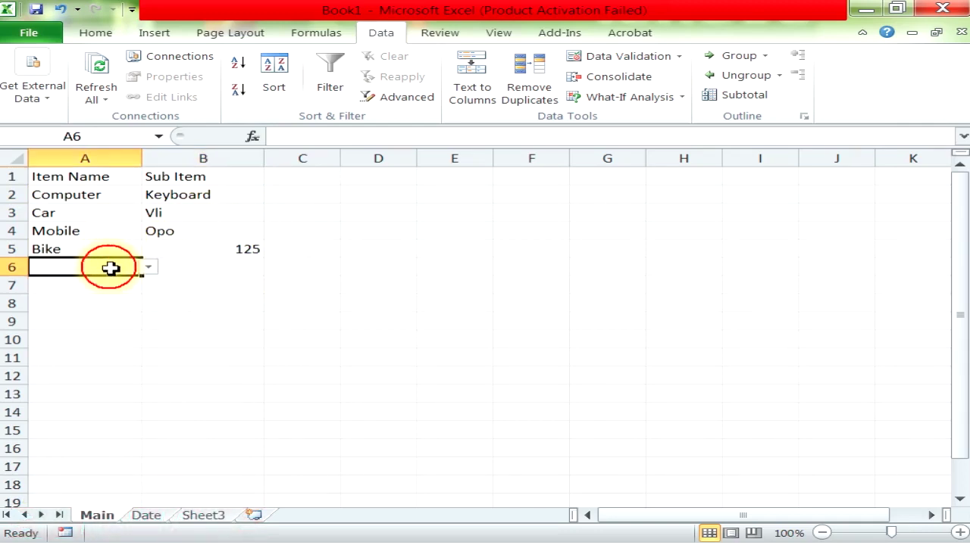
{"action": "left_click", "coordinate": [149, 266]}
{"action": "left_click", "coordinate": [258, 268]}
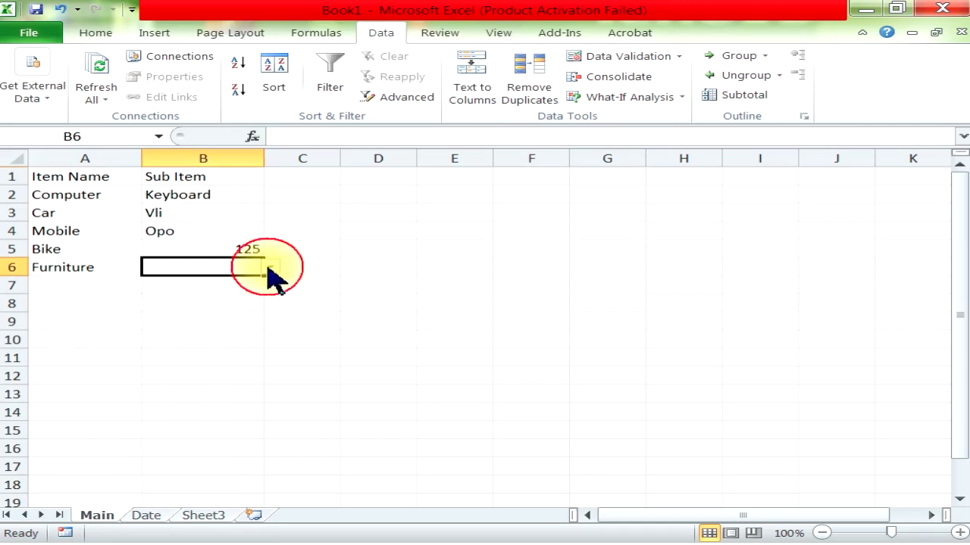
{"action": "left_click", "coordinate": [271, 267]}
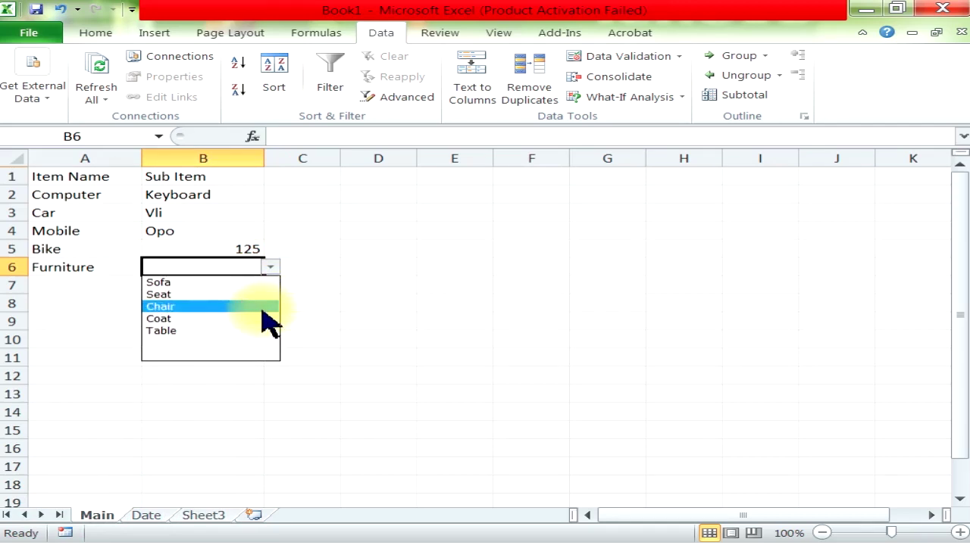
{"action": "left_click", "coordinate": [265, 307]}
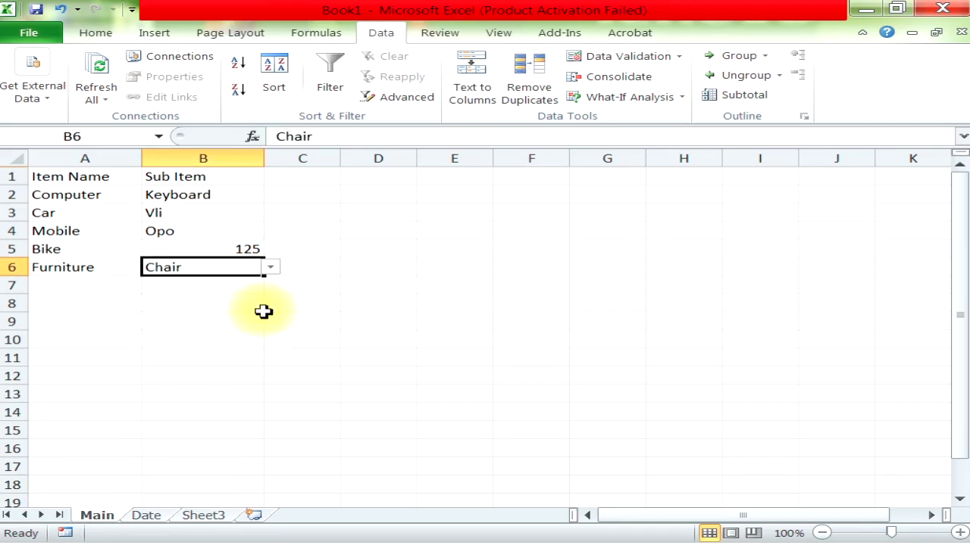
Check A7's item choices end at Furniture, then select E12 on the Date sheet.
{"action": "left_click", "coordinate": [125, 286]}
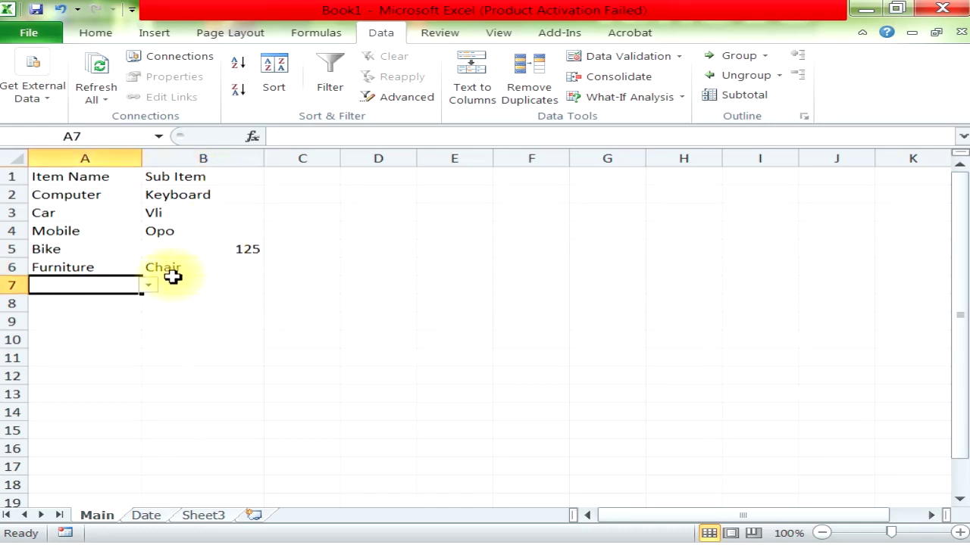
{"action": "left_click", "coordinate": [148, 286]}
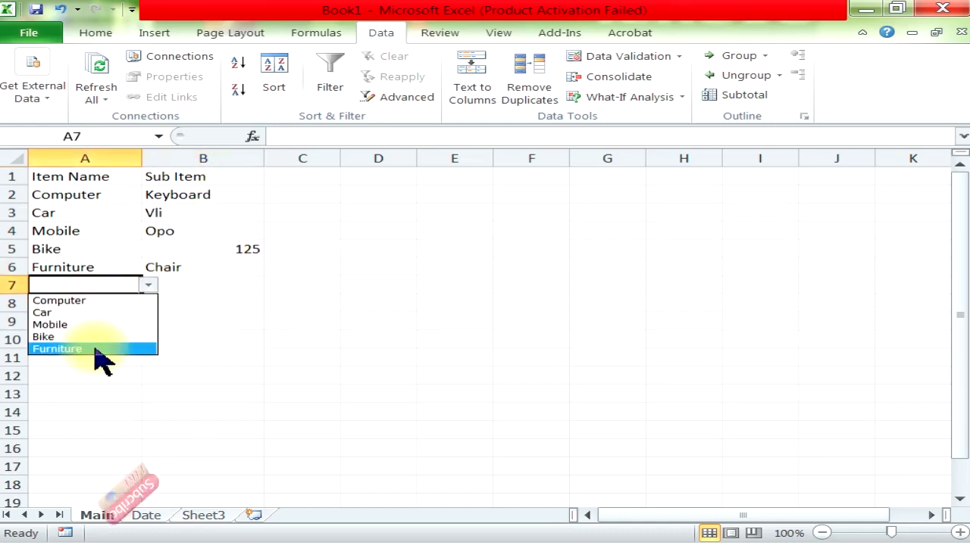
{"action": "left_click", "coordinate": [236, 301]}
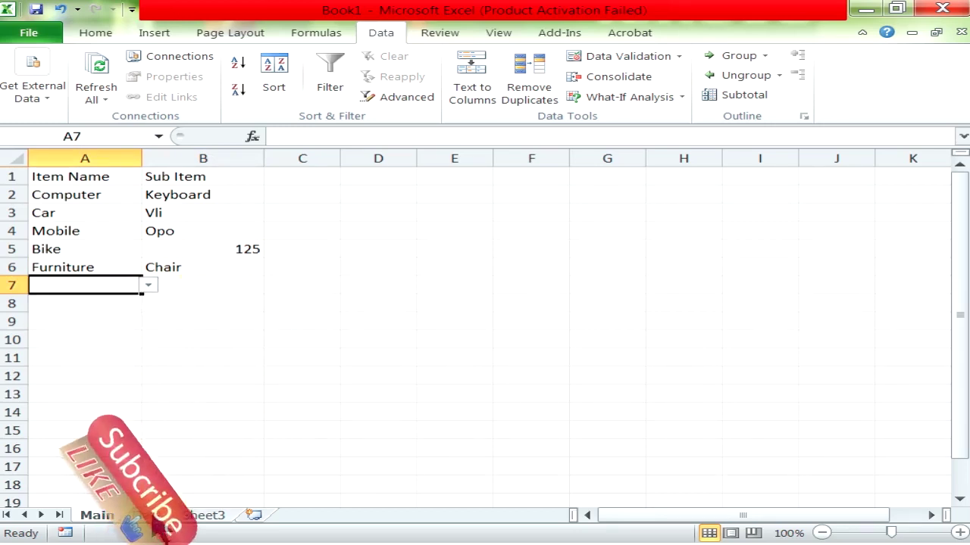
{"action": "left_click", "coordinate": [152, 515]}
{"action": "left_click", "coordinate": [217, 372]}
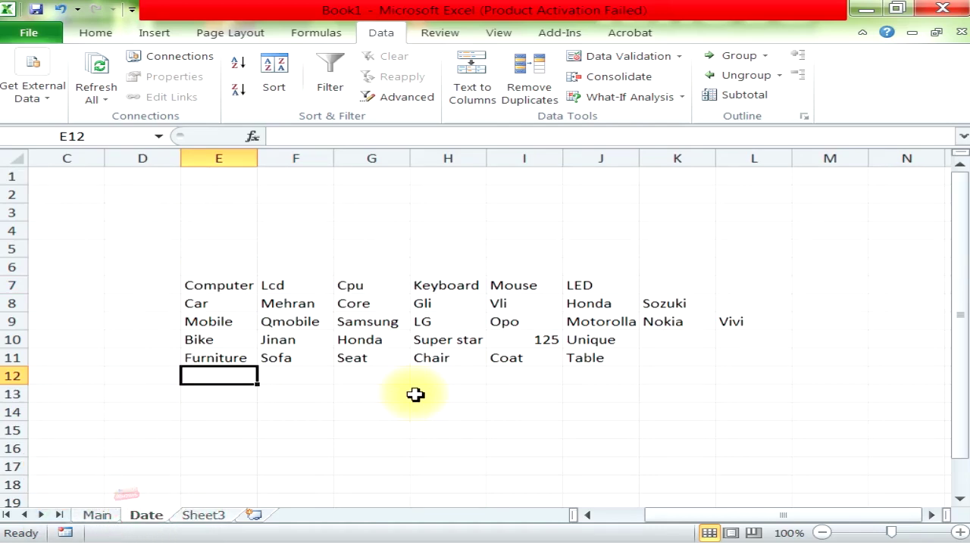
Enter Shoes in E12 followed by Bata and Service in F12:G12.
{"action": "type", "text": "S"}
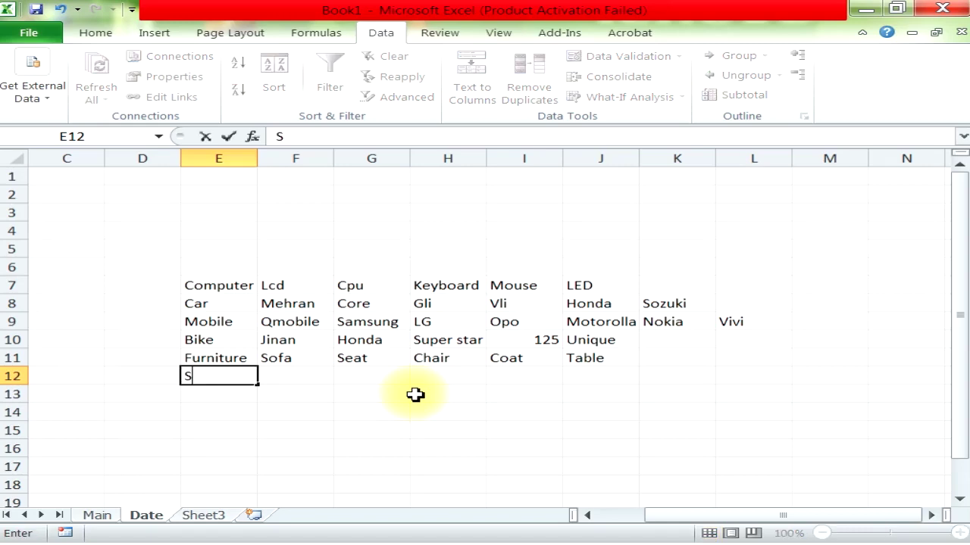
{"action": "key", "text": "Tab"}
{"action": "type", "text": "Bata"}
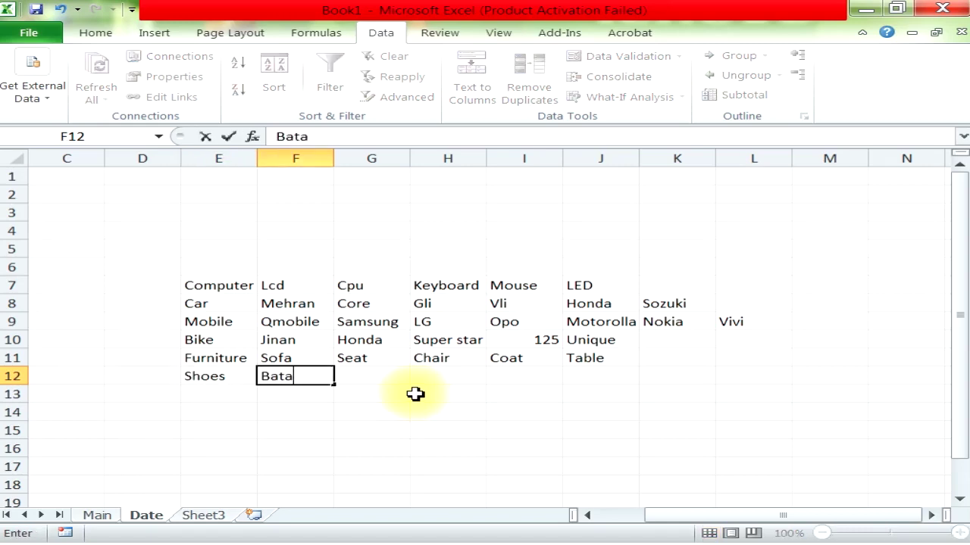
{"action": "left_click", "coordinate": [415, 395]}
{"action": "key", "text": "Left"}
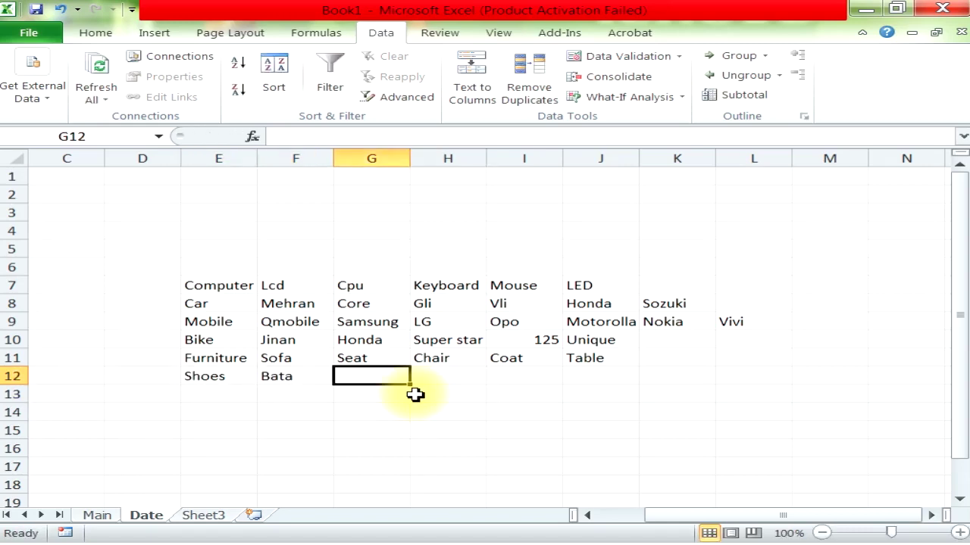
{"action": "type", "text": "Service"}
{"action": "key", "text": "Tab"}
Add AeroSoft, Start Track and Kito in H12:J12.
{"action": "type", "text": "A"}
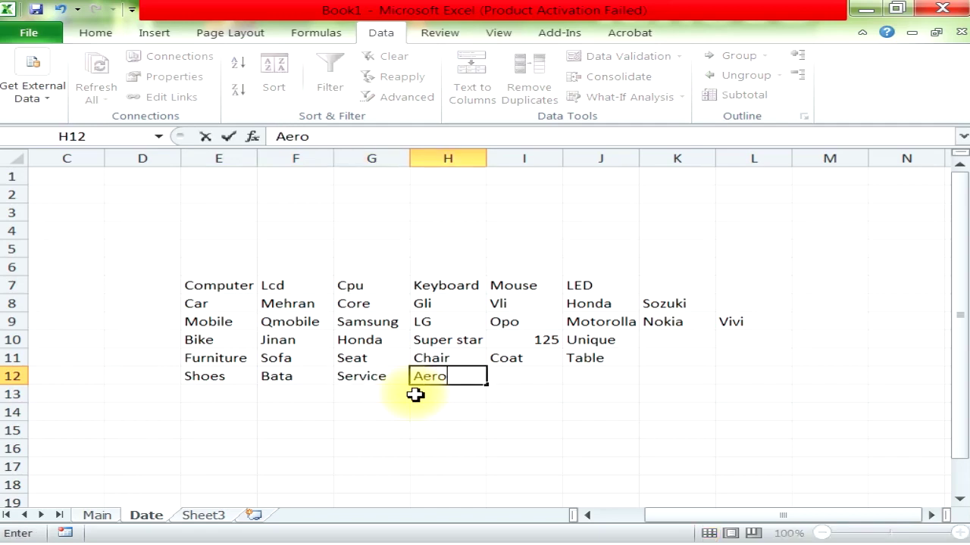
{"action": "key", "text": "Tab"}
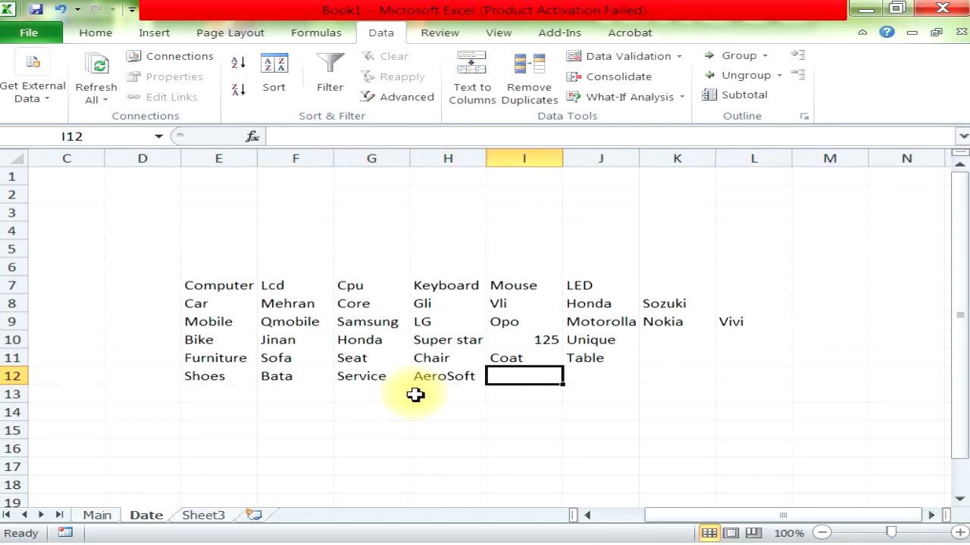
{"action": "type", "text": "Start Track"}
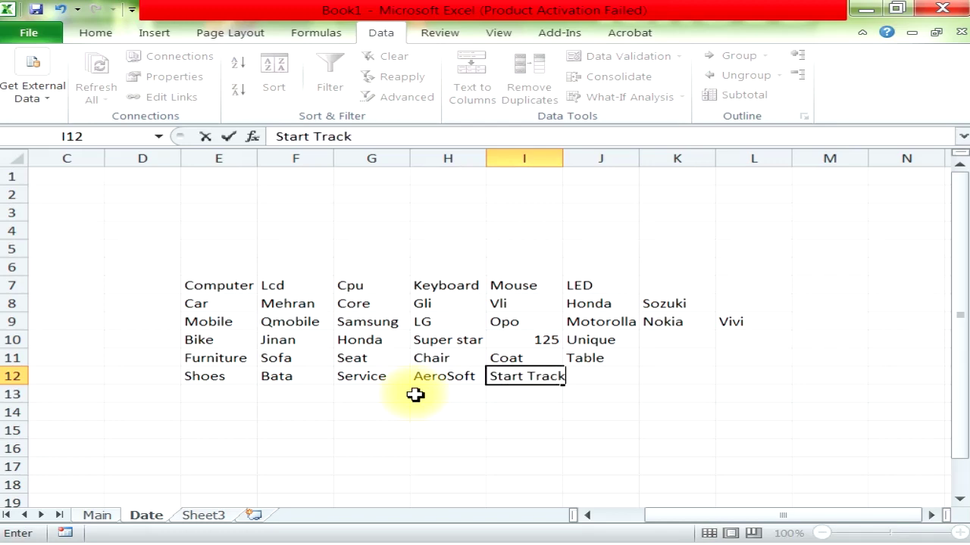
{"action": "key", "text": "Tab"}
{"action": "type", "text": "Kito"}
{"action": "key", "text": "Return"}
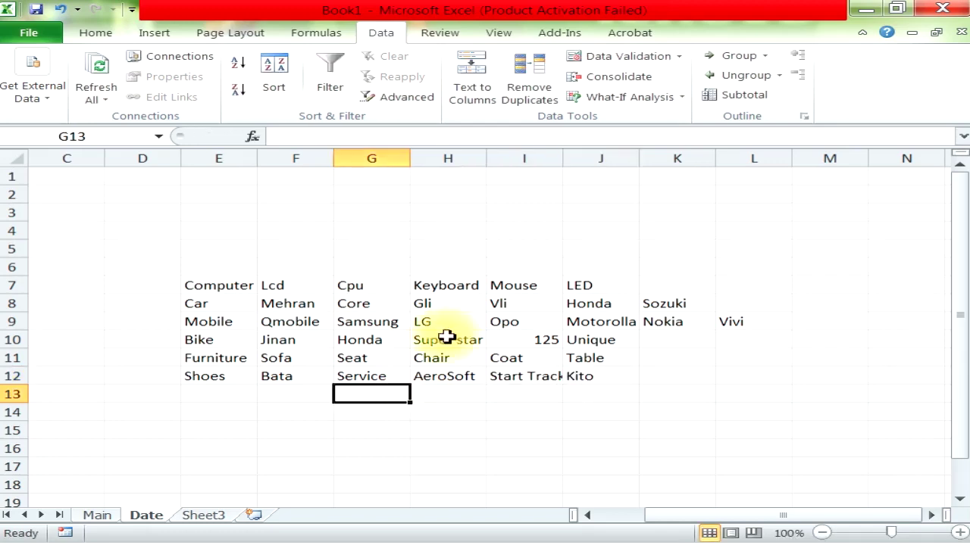
{"action": "left_click", "coordinate": [38, 9]}
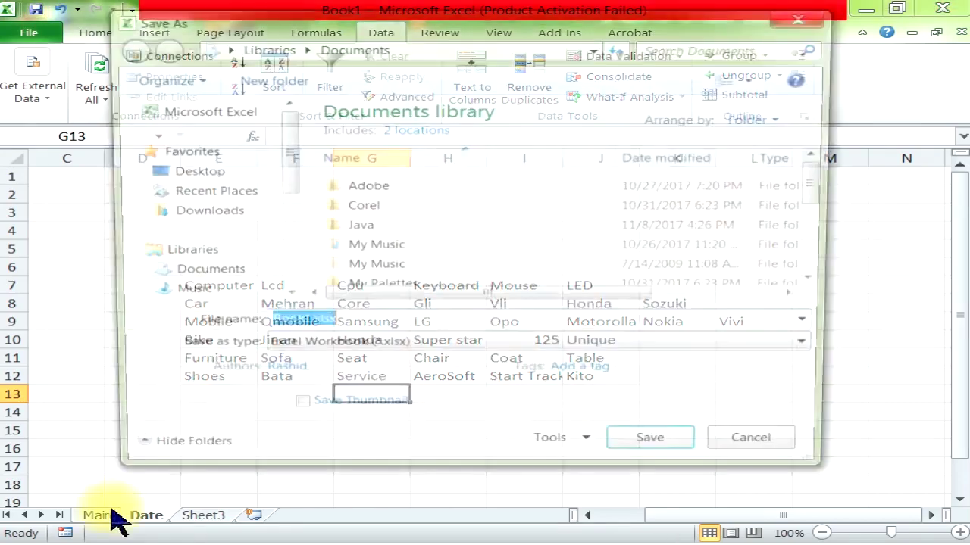
{"action": "left_click", "coordinate": [749, 448]}
{"action": "left_click", "coordinate": [97, 516]}
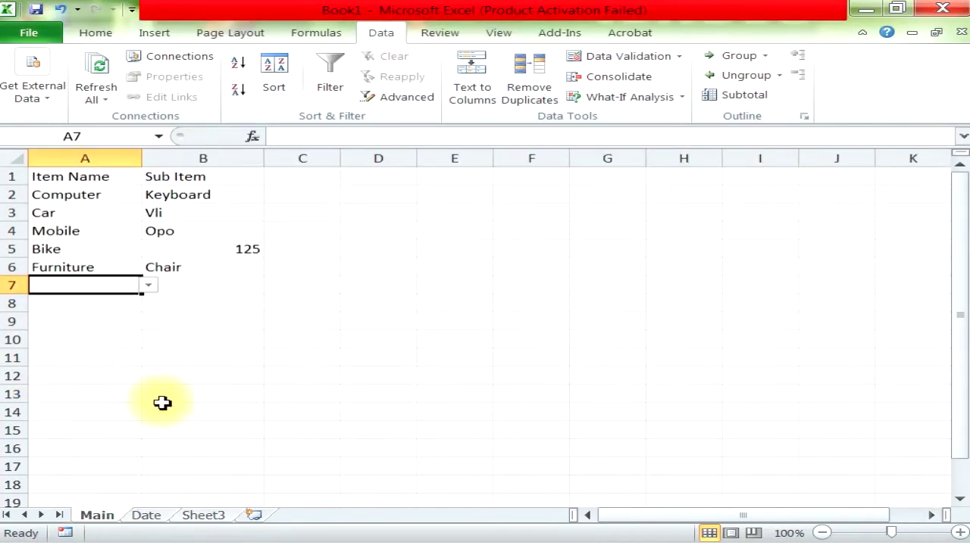
{"action": "left_click", "coordinate": [148, 285]}
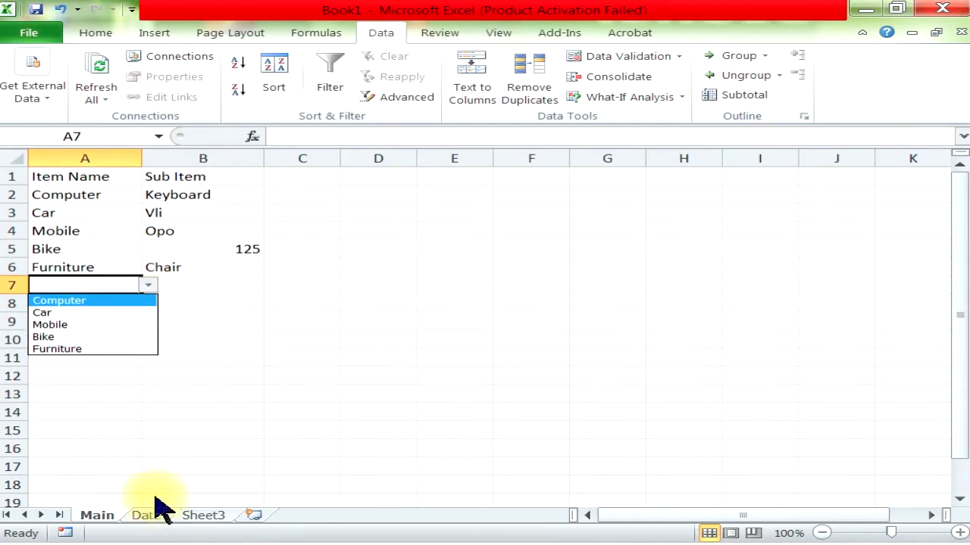
{"action": "left_click", "coordinate": [136, 516]}
{"action": "left_click", "coordinate": [235, 375]}
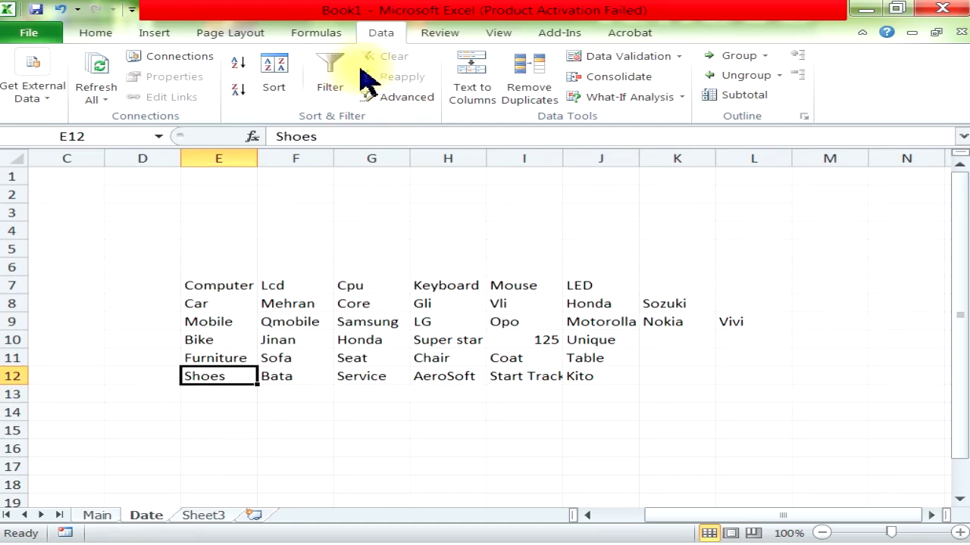
In Name Manager, change MainItem to refer to Date!$E$7:$E$12.
{"action": "left_click", "coordinate": [331, 34]}
{"action": "left_click", "coordinate": [338, 74]}
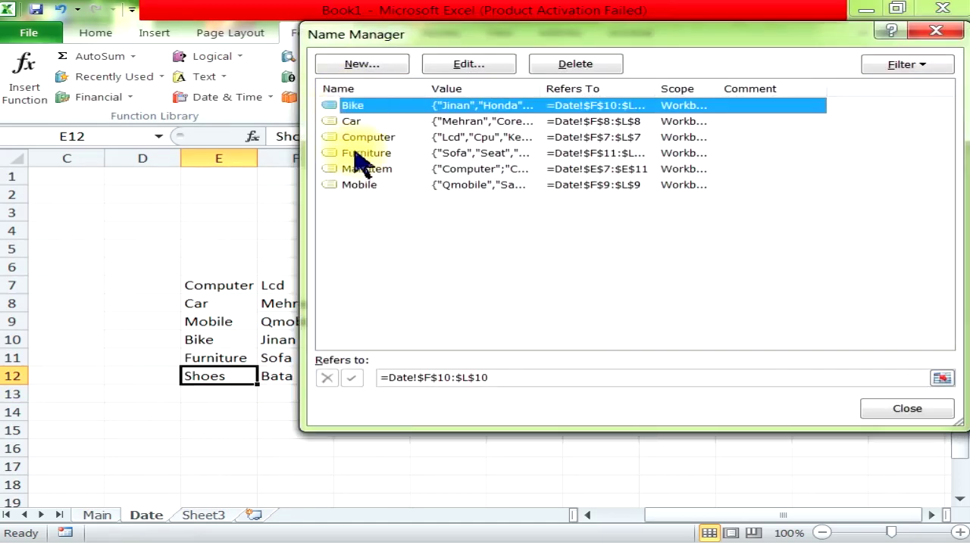
{"action": "left_click", "coordinate": [366, 170]}
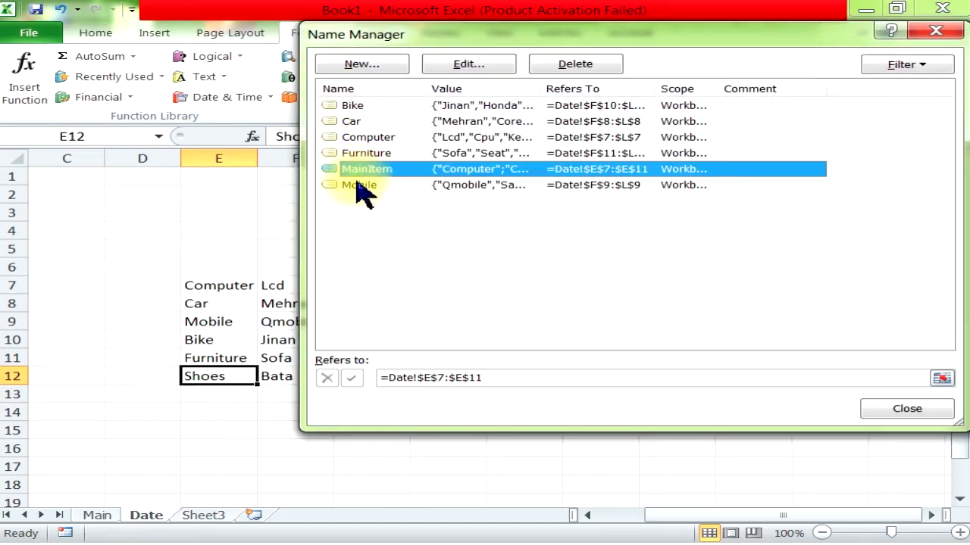
{"action": "left_click_drag", "start_coordinate": [432, 34], "coordinate": [530, 27]}
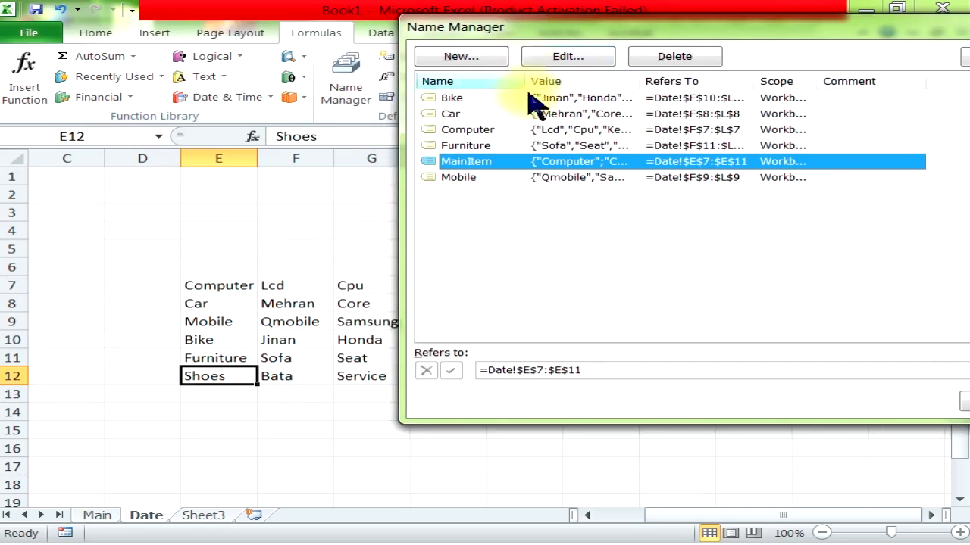
{"action": "left_click", "coordinate": [564, 61]}
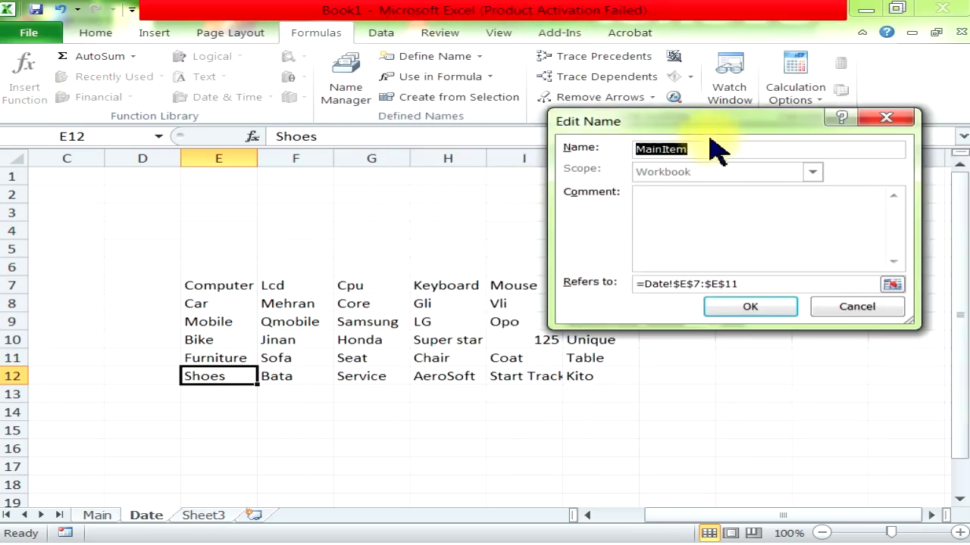
{"action": "left_click", "coordinate": [756, 288]}
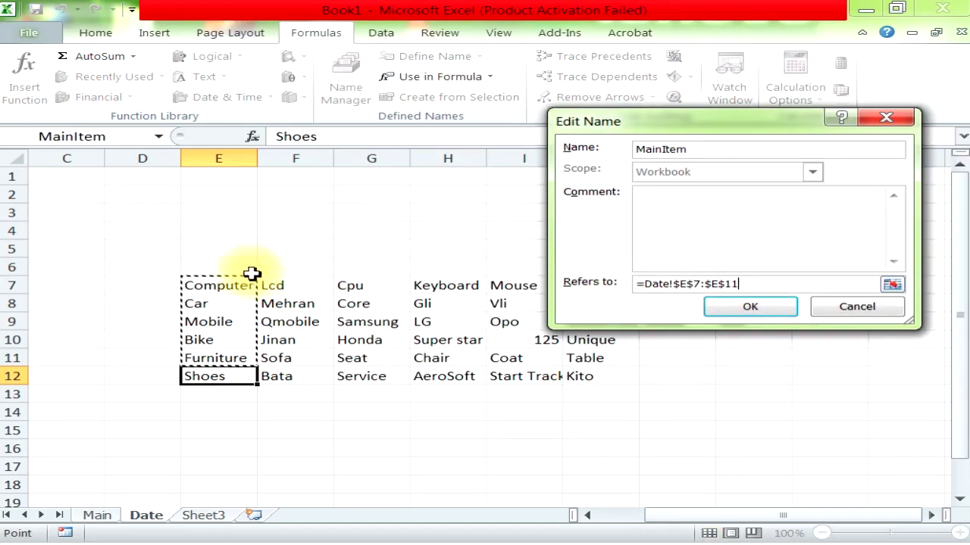
{"action": "left_click_drag", "start_coordinate": [219, 291], "coordinate": [224, 378]}
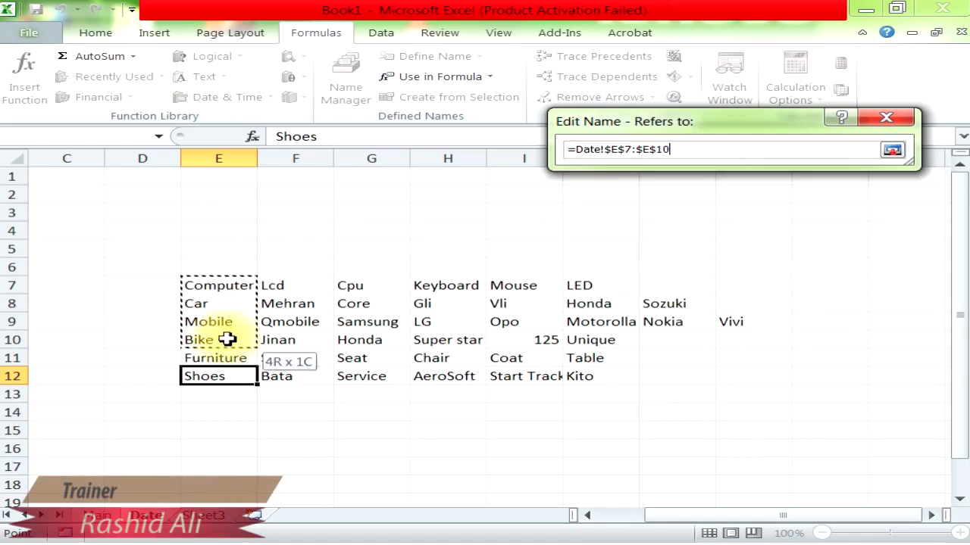
{"action": "left_click", "coordinate": [749, 306]}
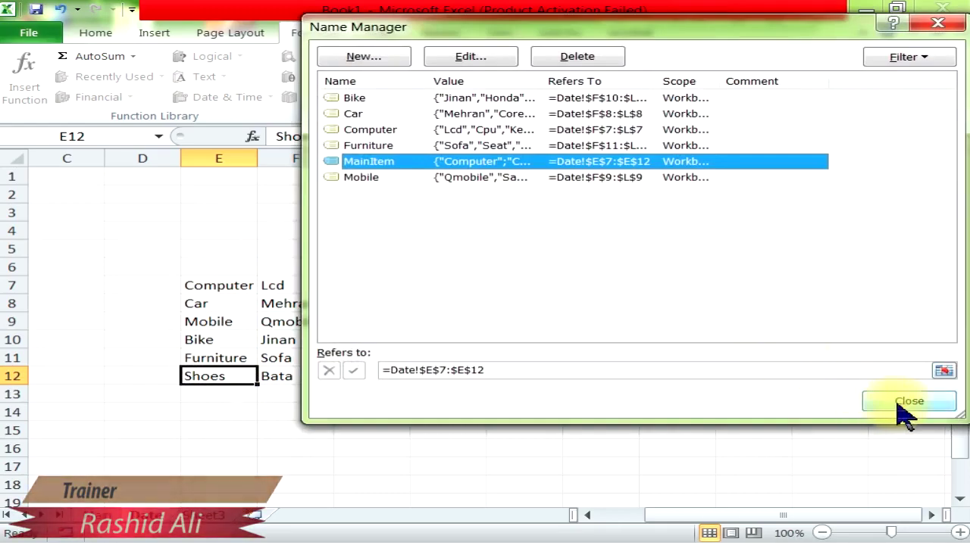
{"action": "left_click", "coordinate": [894, 400]}
{"action": "left_click", "coordinate": [372, 410]}
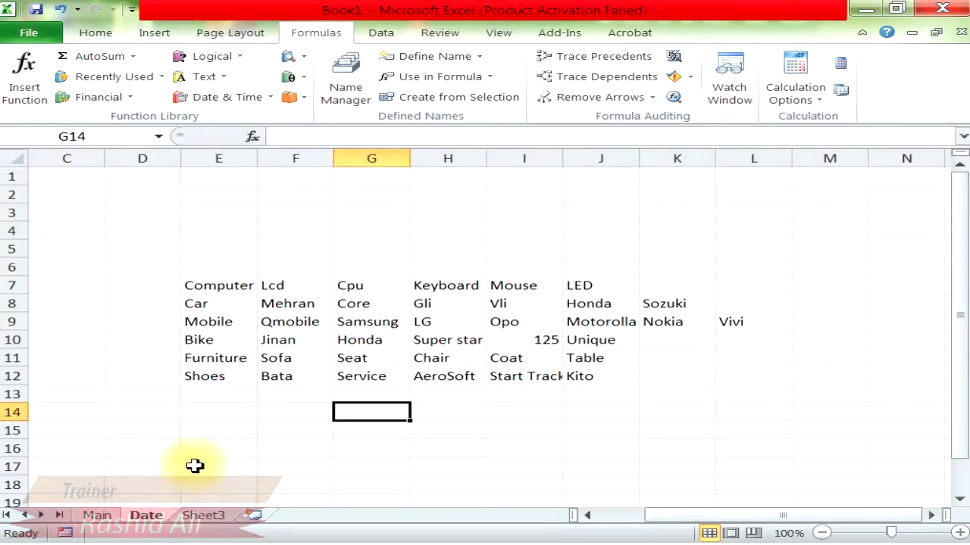
Choose Shoes in Main's A7, then select E12:J12 on the Date sheet.
{"action": "left_click", "coordinate": [92, 517]}
{"action": "left_click", "coordinate": [148, 285]}
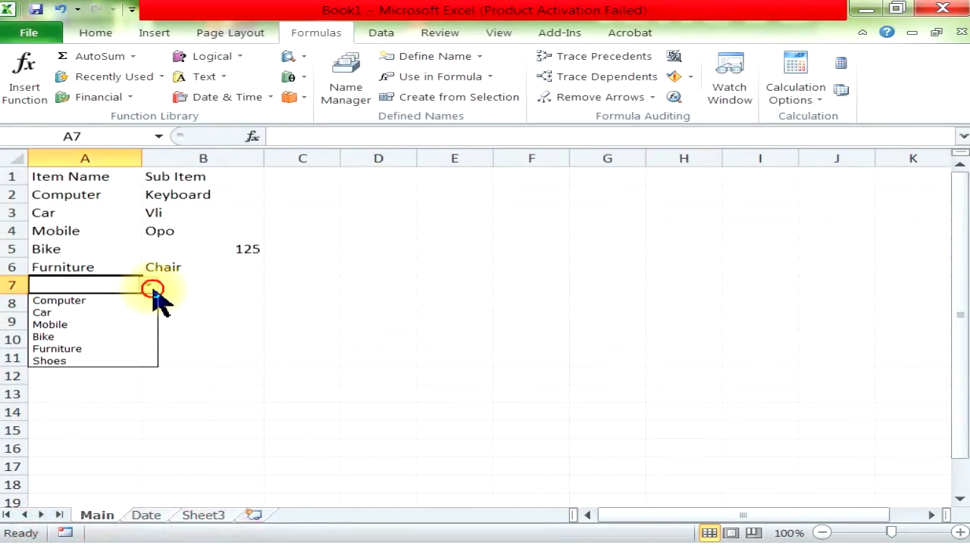
{"action": "left_click", "coordinate": [125, 359]}
{"action": "left_click", "coordinate": [224, 279]}
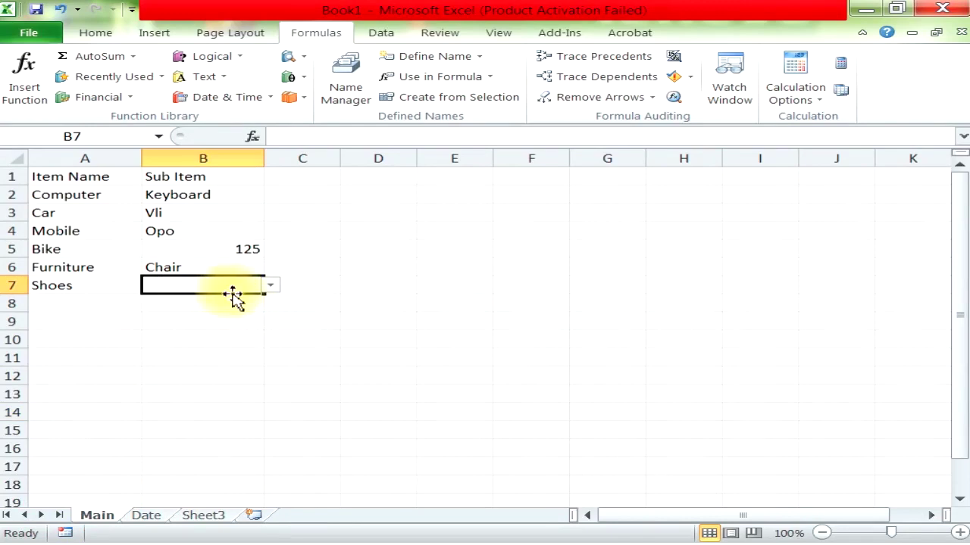
{"action": "left_click", "coordinate": [144, 517]}
{"action": "left_click_drag", "start_coordinate": [192, 377], "coordinate": [580, 378]}
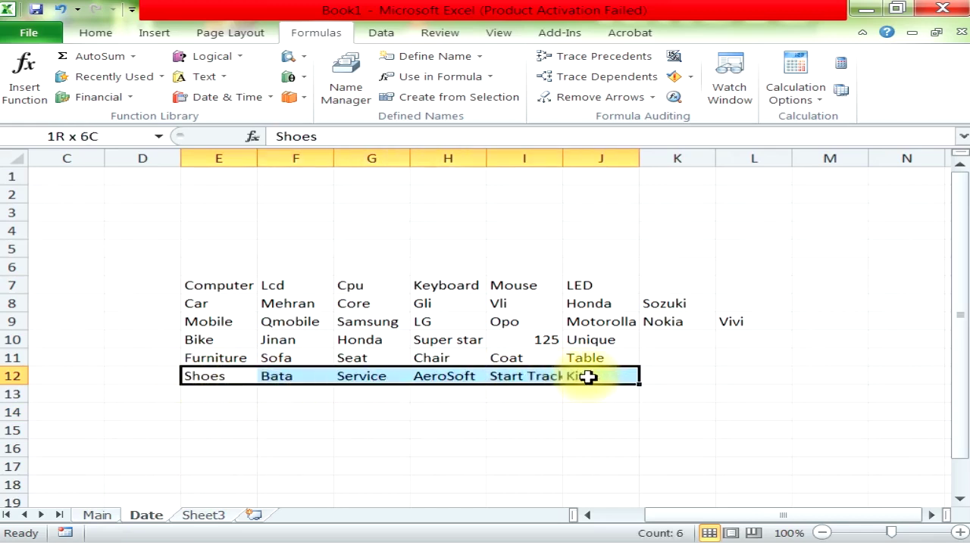
Create a Shoes name from the E12:J12 row using its left column.
{"action": "left_click_drag", "start_coordinate": [589, 376], "coordinate": [588, 378]}
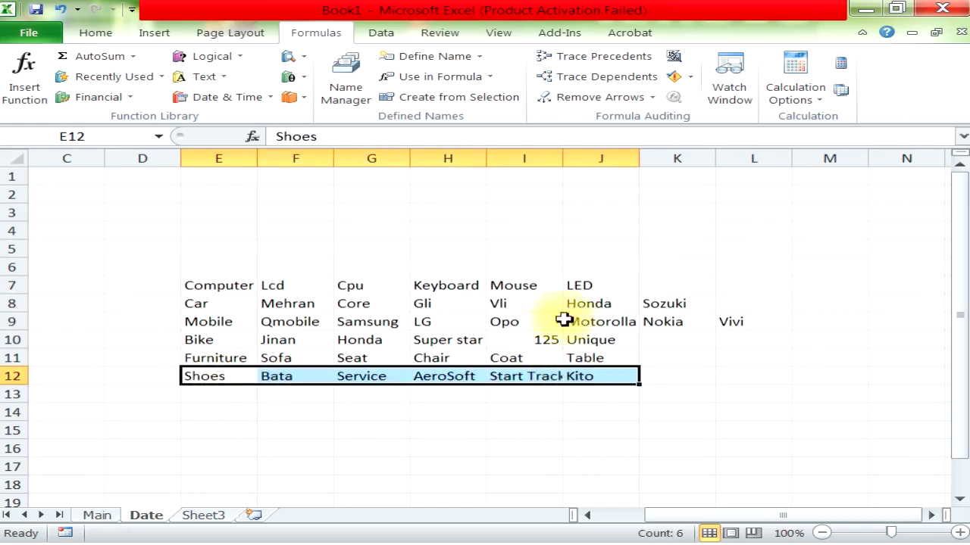
{"action": "left_click", "coordinate": [479, 99]}
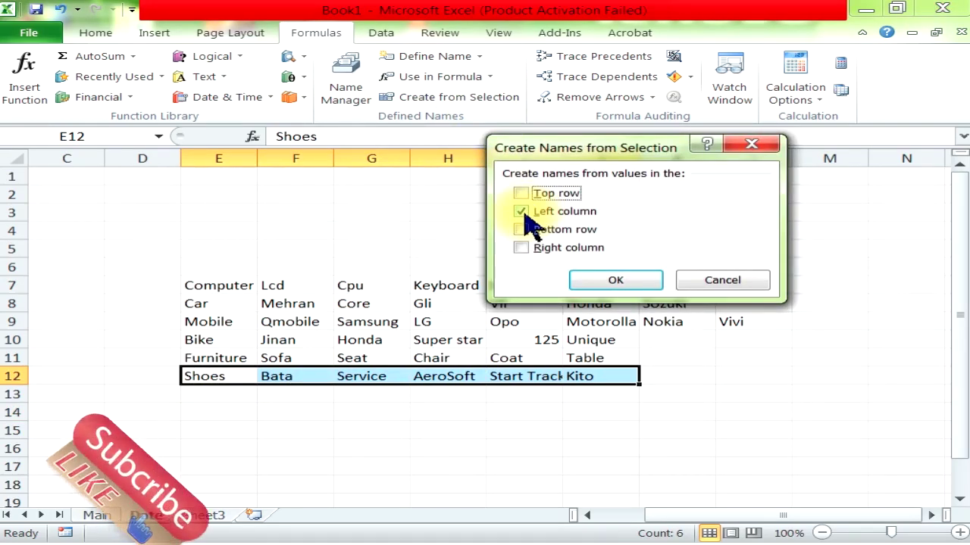
{"action": "left_click", "coordinate": [598, 280]}
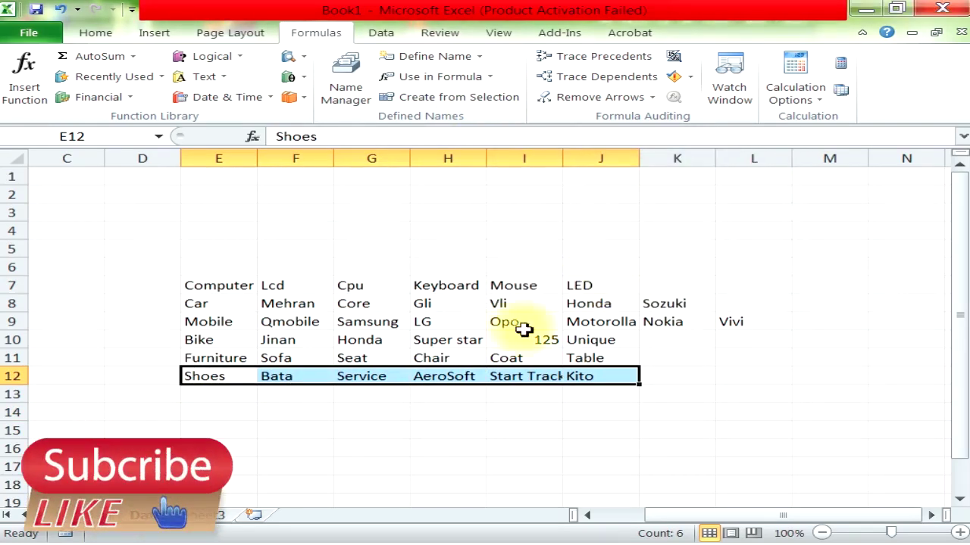
{"action": "left_click", "coordinate": [389, 410]}
On Main, choose AeroSoft as the Sub Item in B7.
{"action": "left_click", "coordinate": [97, 515]}
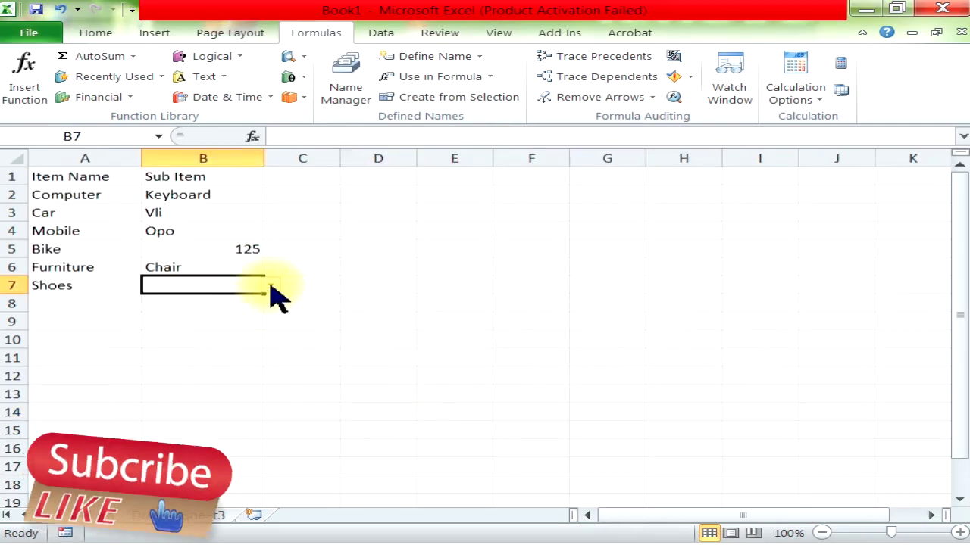
{"action": "left_click", "coordinate": [270, 285]}
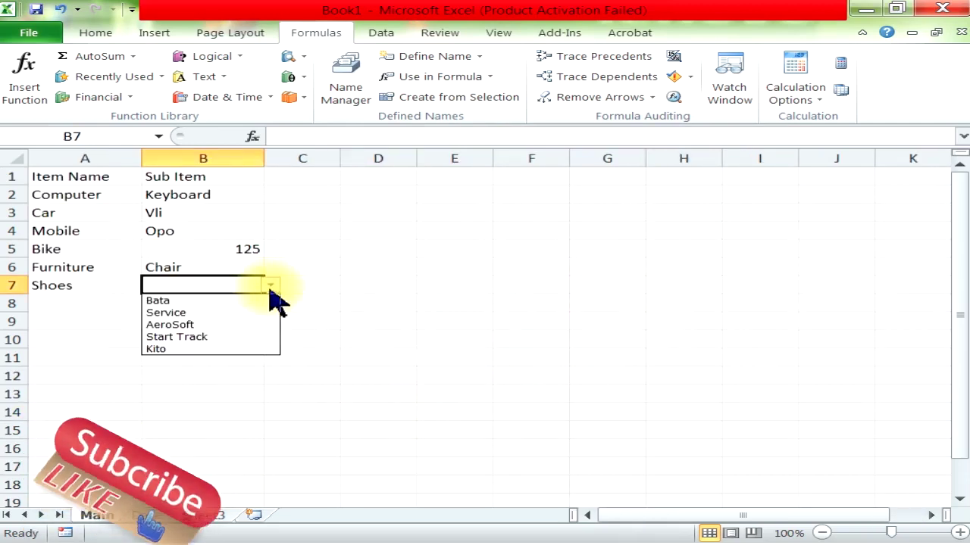
{"action": "left_click", "coordinate": [250, 324]}
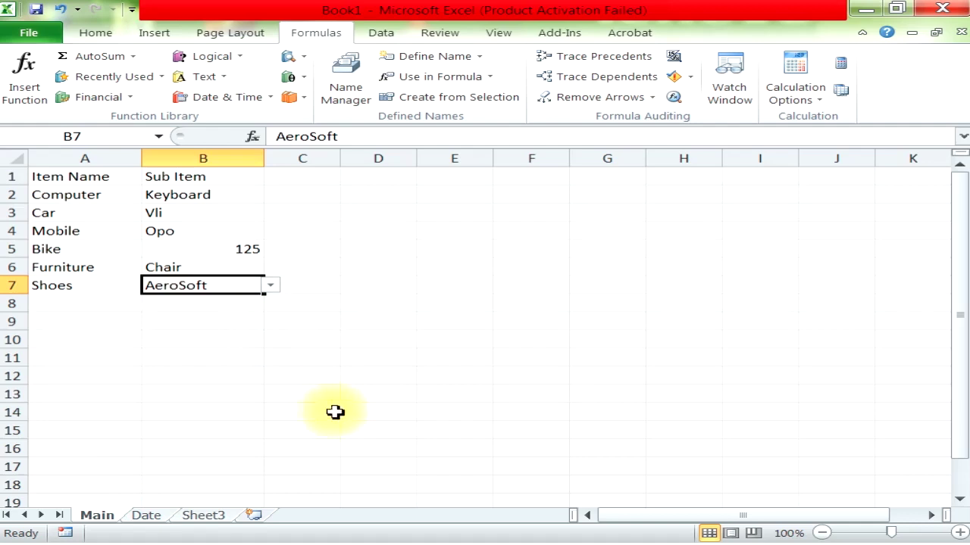
{"action": "left_click", "coordinate": [223, 252]}
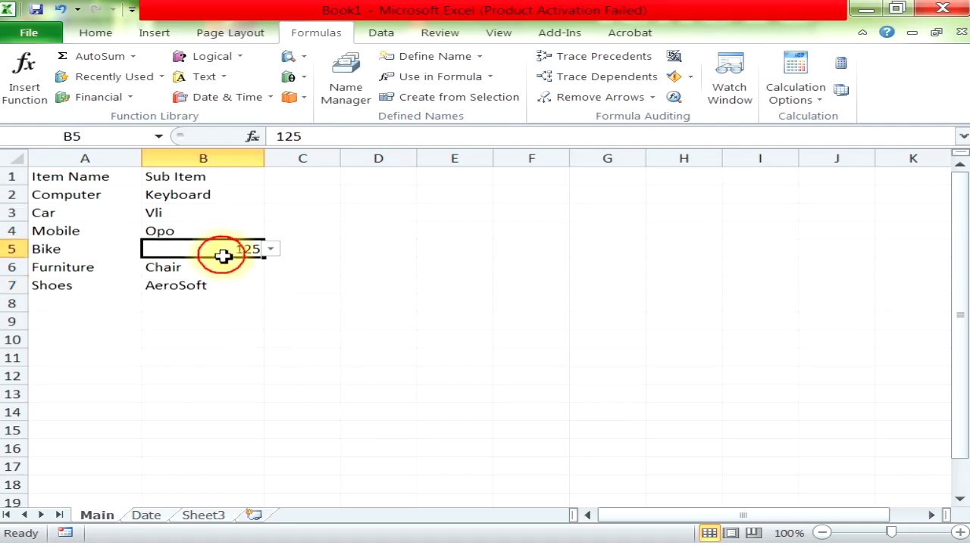
{"action": "left_click", "coordinate": [248, 214]}
{"action": "left_click", "coordinate": [250, 179]}
{"action": "left_click", "coordinate": [246, 195]}
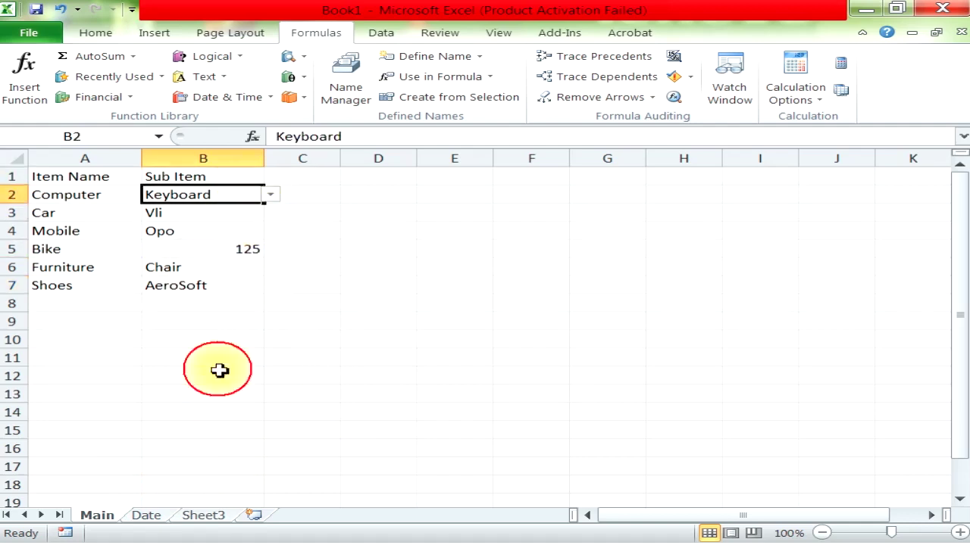
{"action": "left_click", "coordinate": [151, 518]}
{"action": "left_click", "coordinate": [203, 286]}
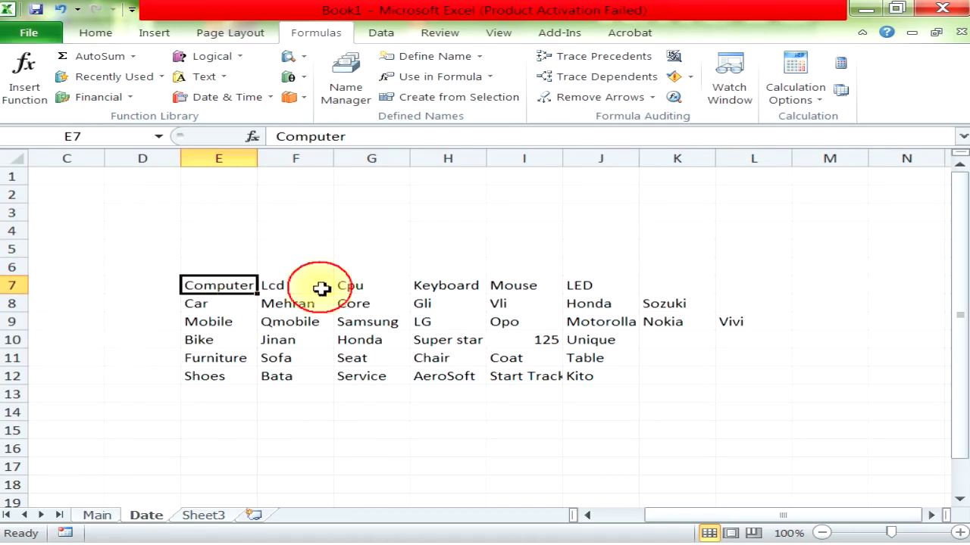
{"action": "left_click", "coordinate": [667, 285]}
{"action": "mouse_move", "coordinate": [603, 284]}
{"action": "left_mouse_down"}
{"action": "mouse_move", "coordinate": [280, 285]}
{"action": "mouse_move", "coordinate": [664, 303]}
{"action": "left_mouse_up"}
{"action": "left_click", "coordinate": [656, 283]}
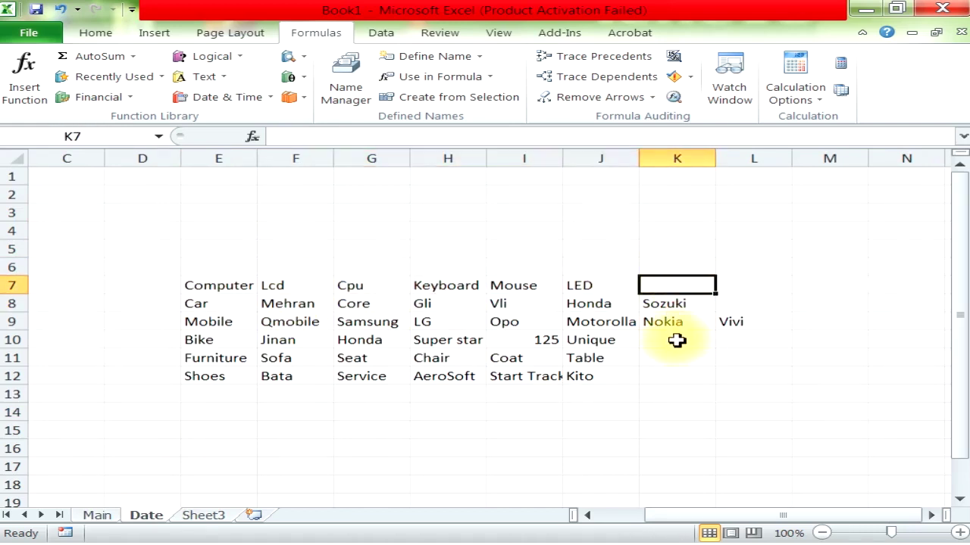
{"action": "mouse_move", "coordinate": [210, 285]}
{"action": "left_mouse_down"}
{"action": "mouse_move", "coordinate": [745, 329]}
{"action": "mouse_move", "coordinate": [746, 389]}
{"action": "left_mouse_up"}
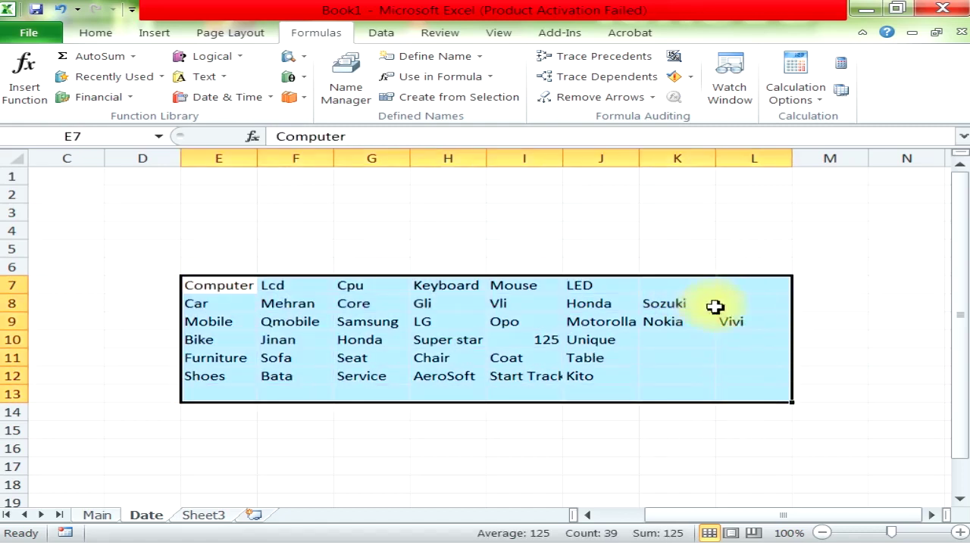
{"action": "left_click", "coordinate": [678, 357]}
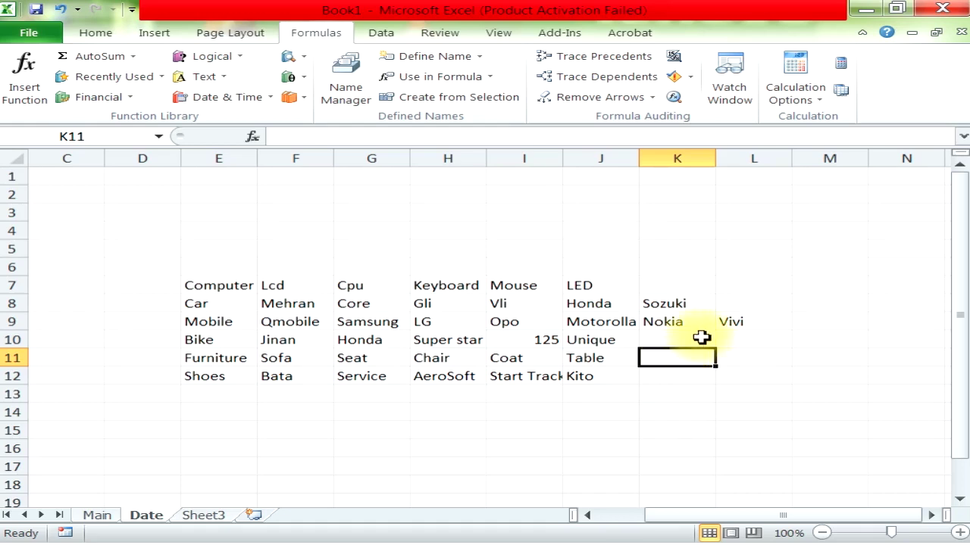
{"action": "left_click", "coordinate": [654, 336]}
{"action": "left_click", "coordinate": [98, 516]}
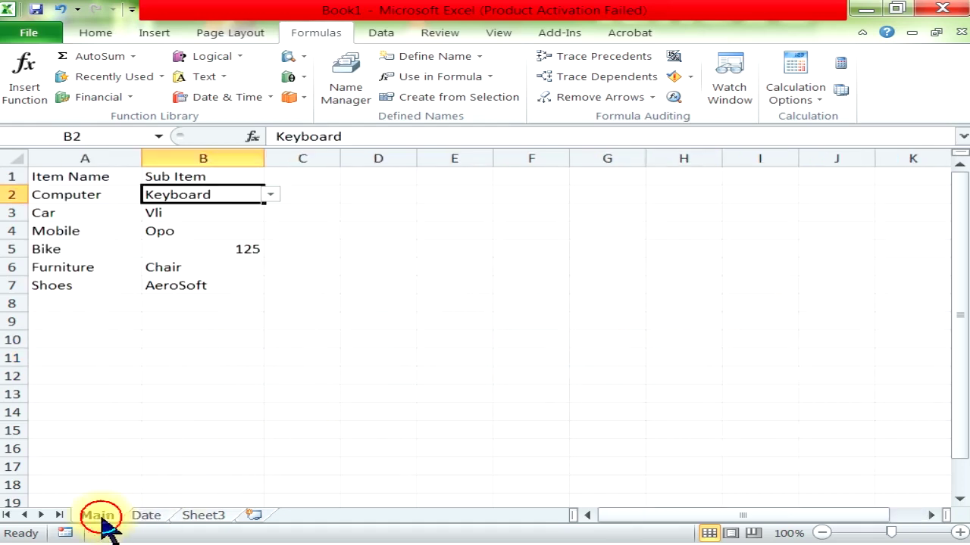
Review the sub-item dropdowns for Car in B3, Shoes in B7 and Computer in B2.
{"action": "left_click", "coordinate": [211, 218]}
{"action": "left_click", "coordinate": [270, 213]}
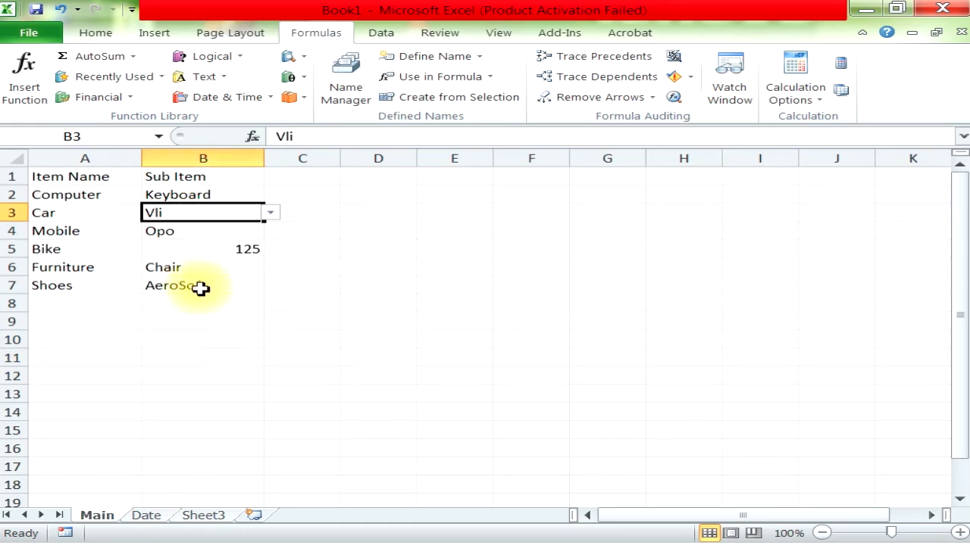
{"action": "left_click", "coordinate": [201, 286]}
{"action": "left_click", "coordinate": [271, 285]}
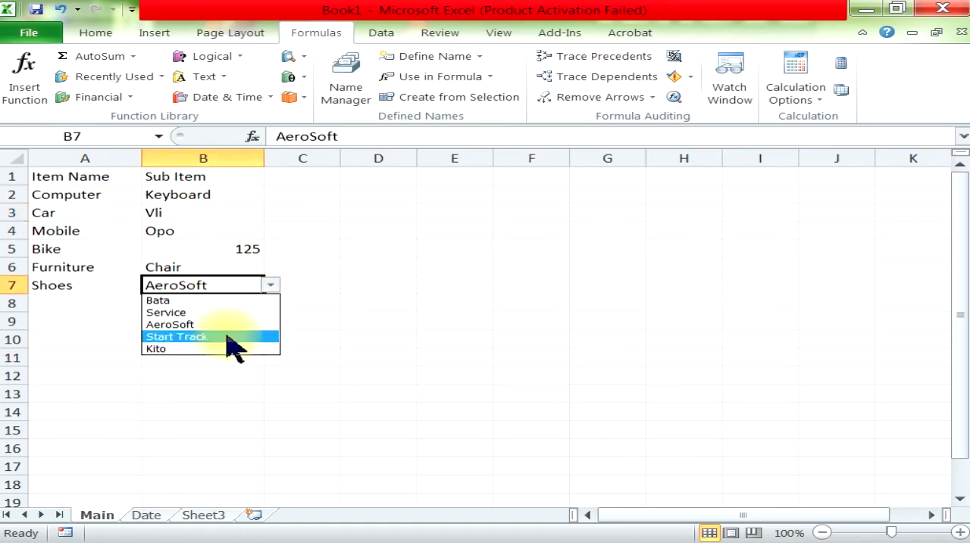
{"action": "left_click", "coordinate": [219, 234]}
{"action": "left_click", "coordinate": [227, 231]}
{"action": "left_click", "coordinate": [231, 216]}
{"action": "left_click", "coordinate": [250, 195]}
{"action": "left_click", "coordinate": [270, 195]}
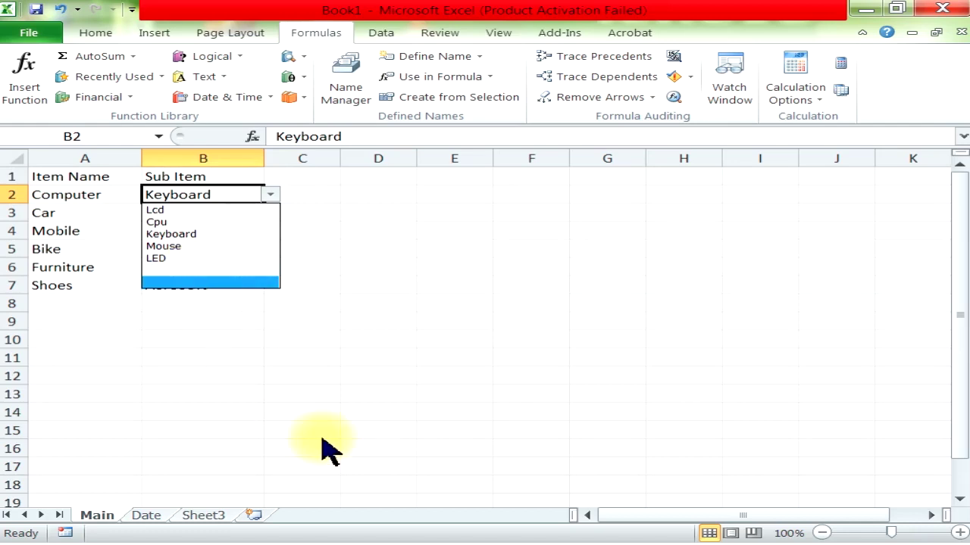
Select K7:L7 on Date, recheck Computer's sub-items on Main, then select K9 on Date.
{"action": "left_click", "coordinate": [157, 514]}
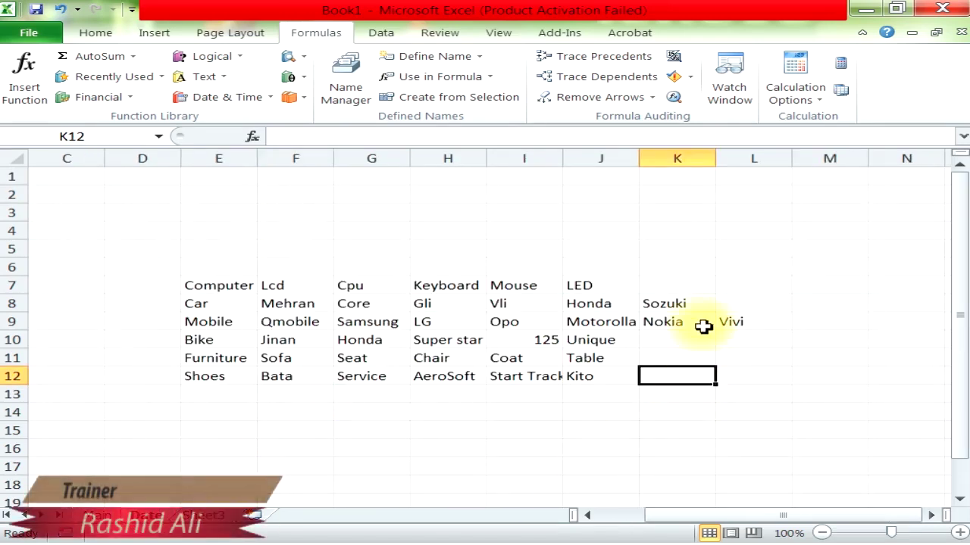
{"action": "left_click_drag", "start_coordinate": [679, 286], "coordinate": [721, 284]}
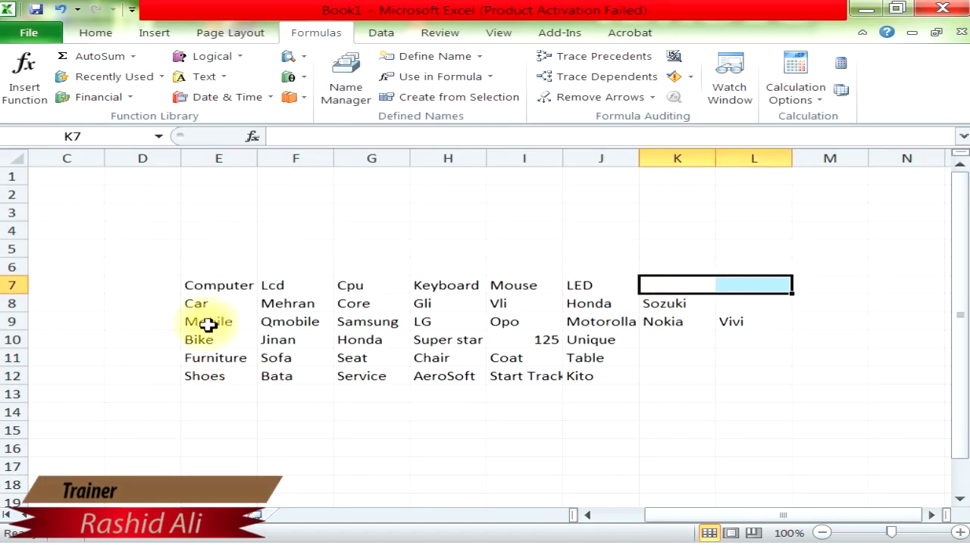
{"action": "left_click", "coordinate": [99, 515]}
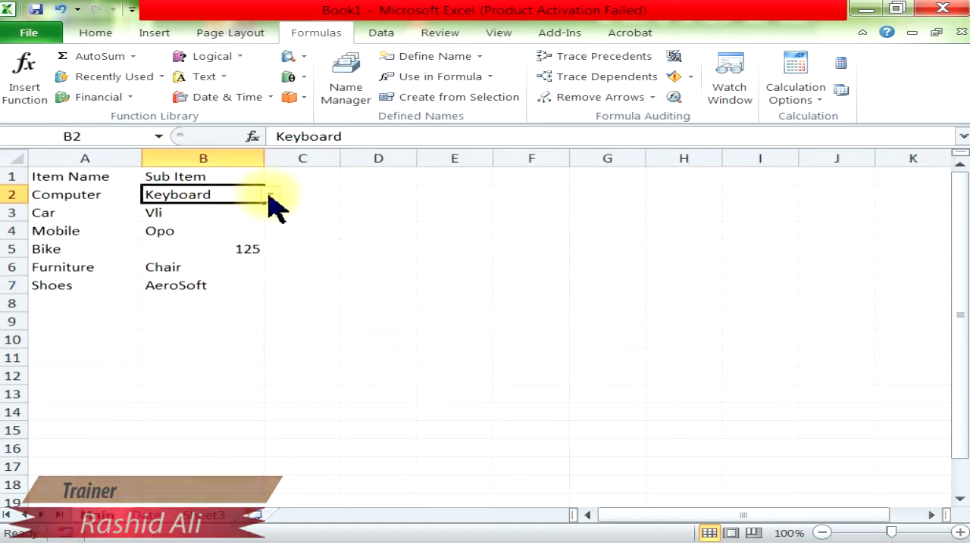
{"action": "left_click", "coordinate": [271, 194]}
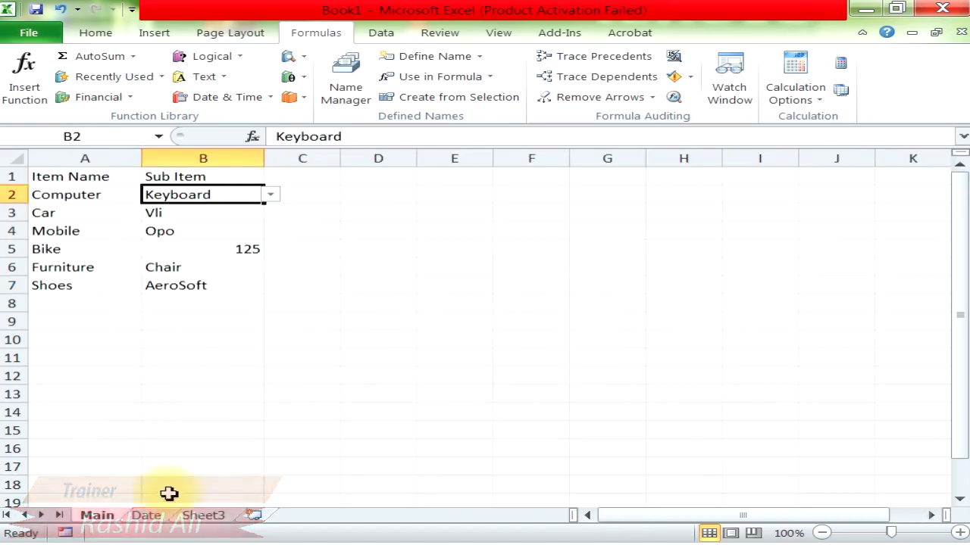
{"action": "left_click", "coordinate": [151, 517]}
{"action": "left_click", "coordinate": [684, 327]}
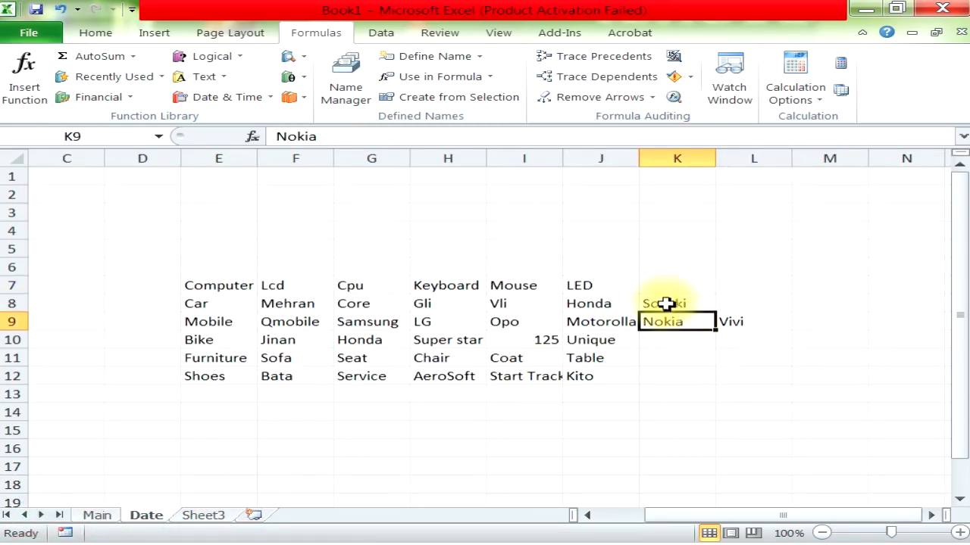
Delete the empty cells K7:L7 on the Date sheet, shifting cells left.
{"action": "left_click_drag", "start_coordinate": [665, 290], "coordinate": [740, 292]}
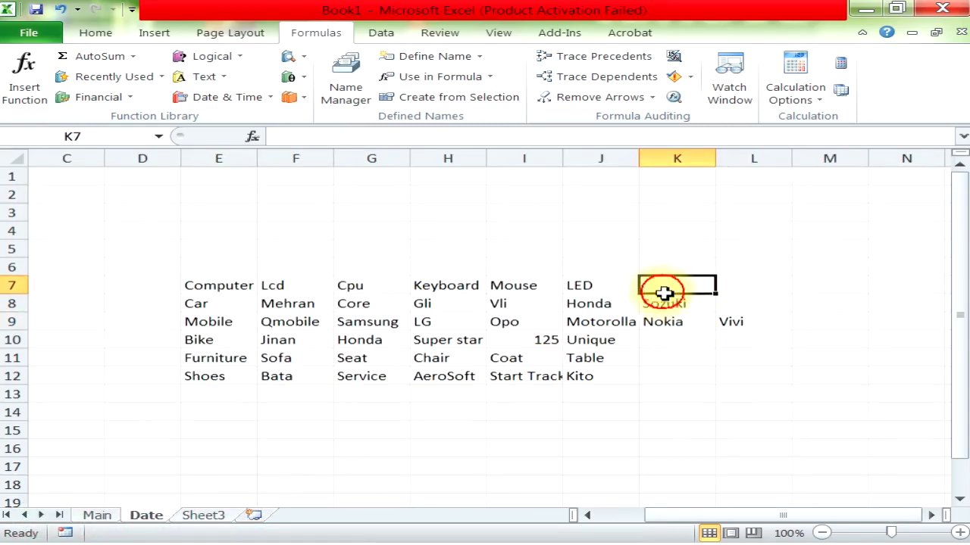
{"action": "right_click", "coordinate": [737, 285]}
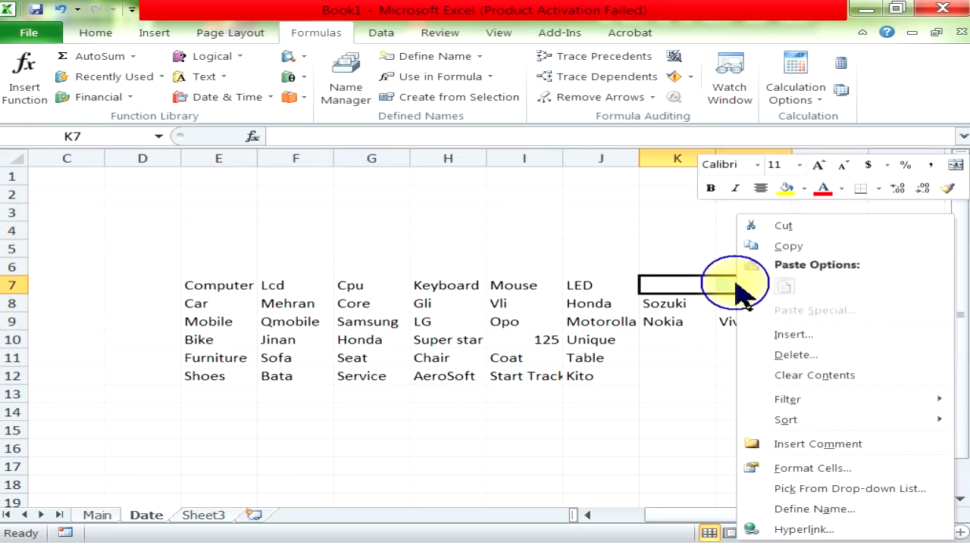
{"action": "left_click", "coordinate": [749, 353]}
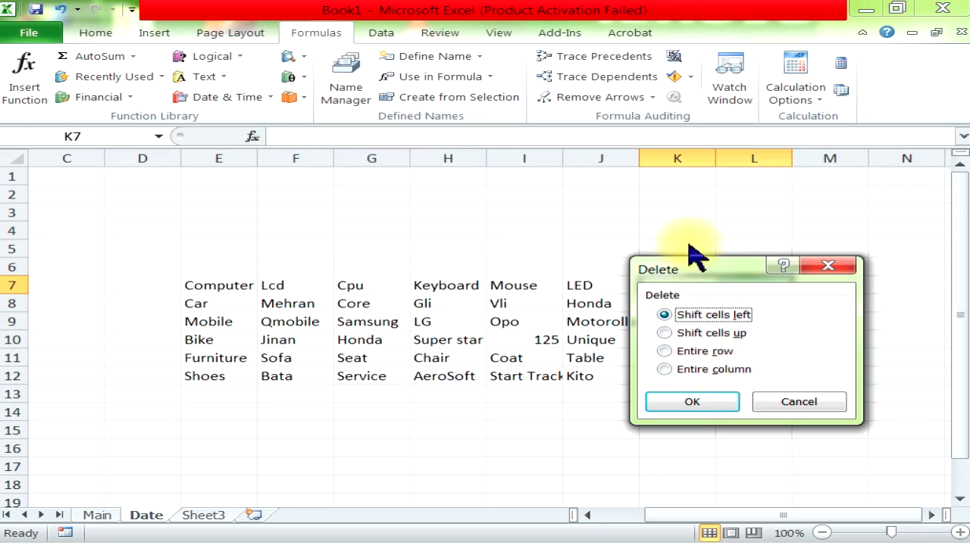
{"action": "left_click_drag", "start_coordinate": [690, 270], "coordinate": [693, 337]}
{"action": "left_click", "coordinate": [703, 470]}
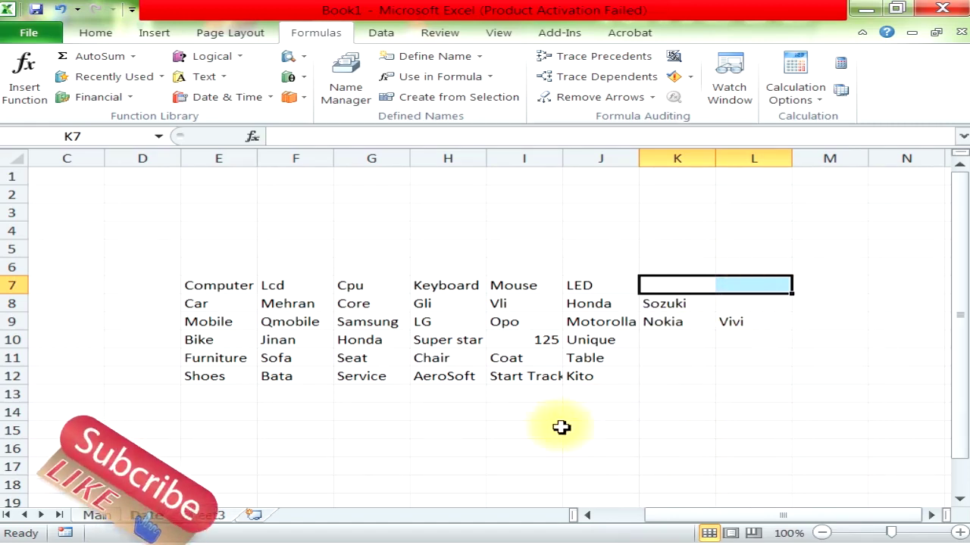
On the Main sheet, check B2's Computer sub-item list, leaving Keyboard selected.
{"action": "left_click", "coordinate": [97, 515]}
{"action": "left_click", "coordinate": [268, 197]}
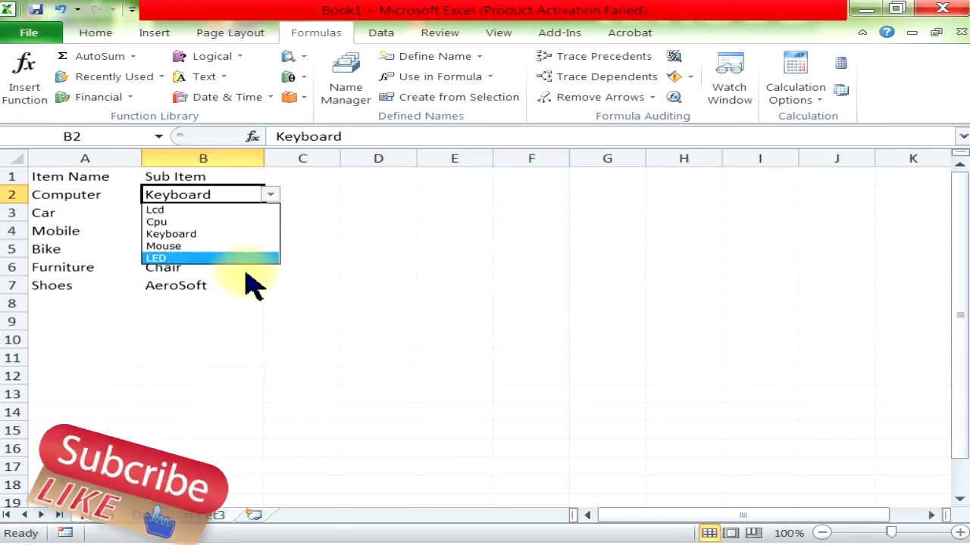
{"action": "left_click", "coordinate": [270, 368]}
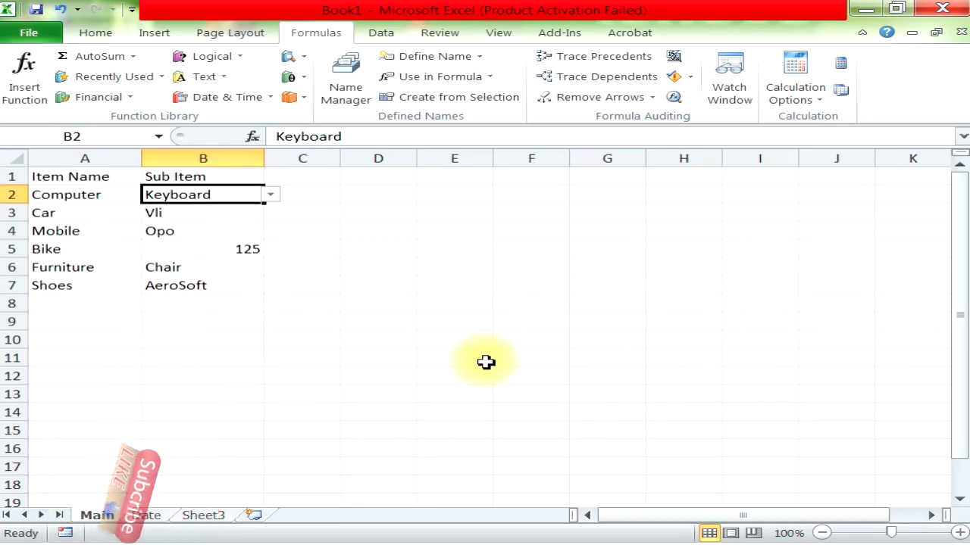